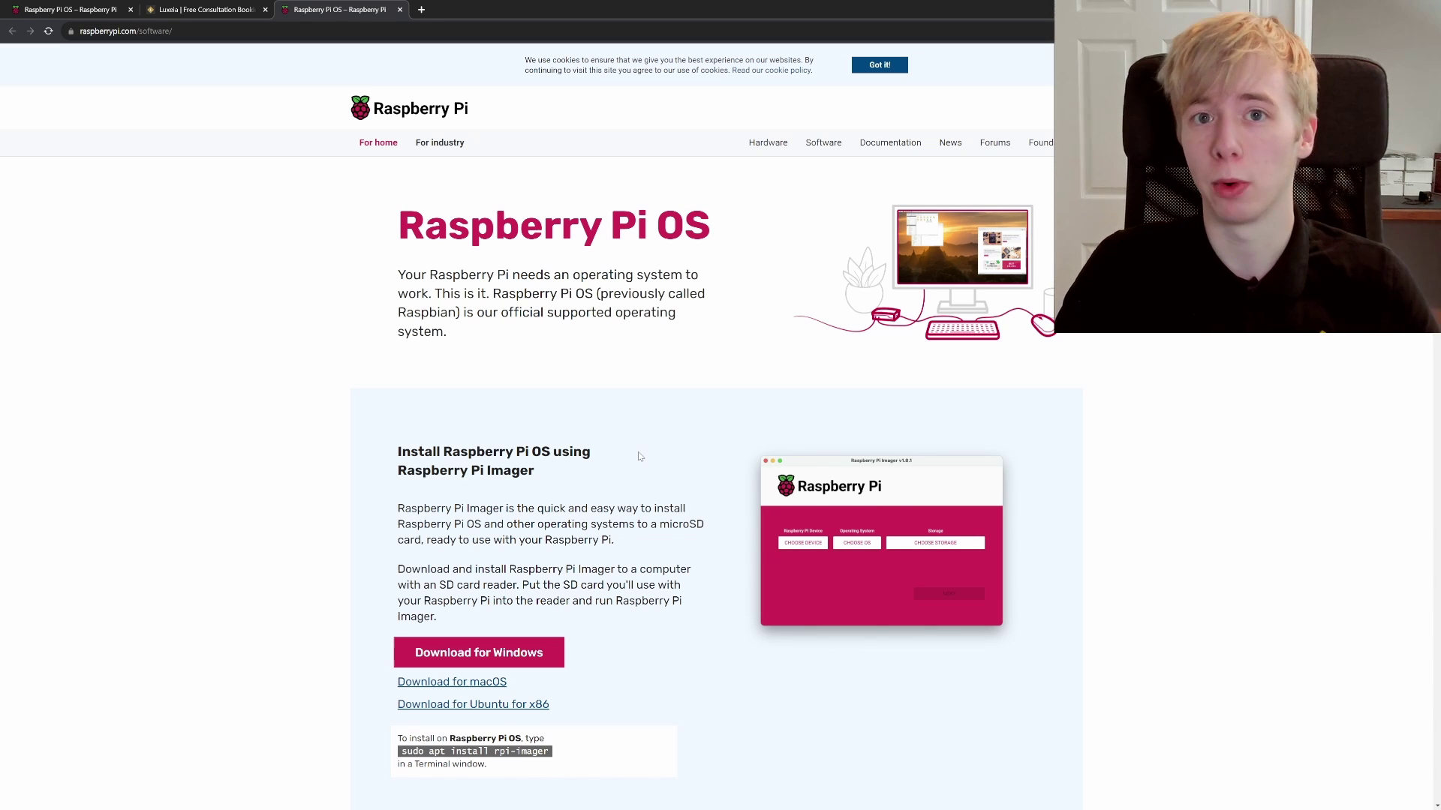
- Scroll down the download page before launching Raspberry Pi Imager
{"action": "scroll", "coordinate": [505, 400], "scroll_direction": "down", "scroll_amount": 2}
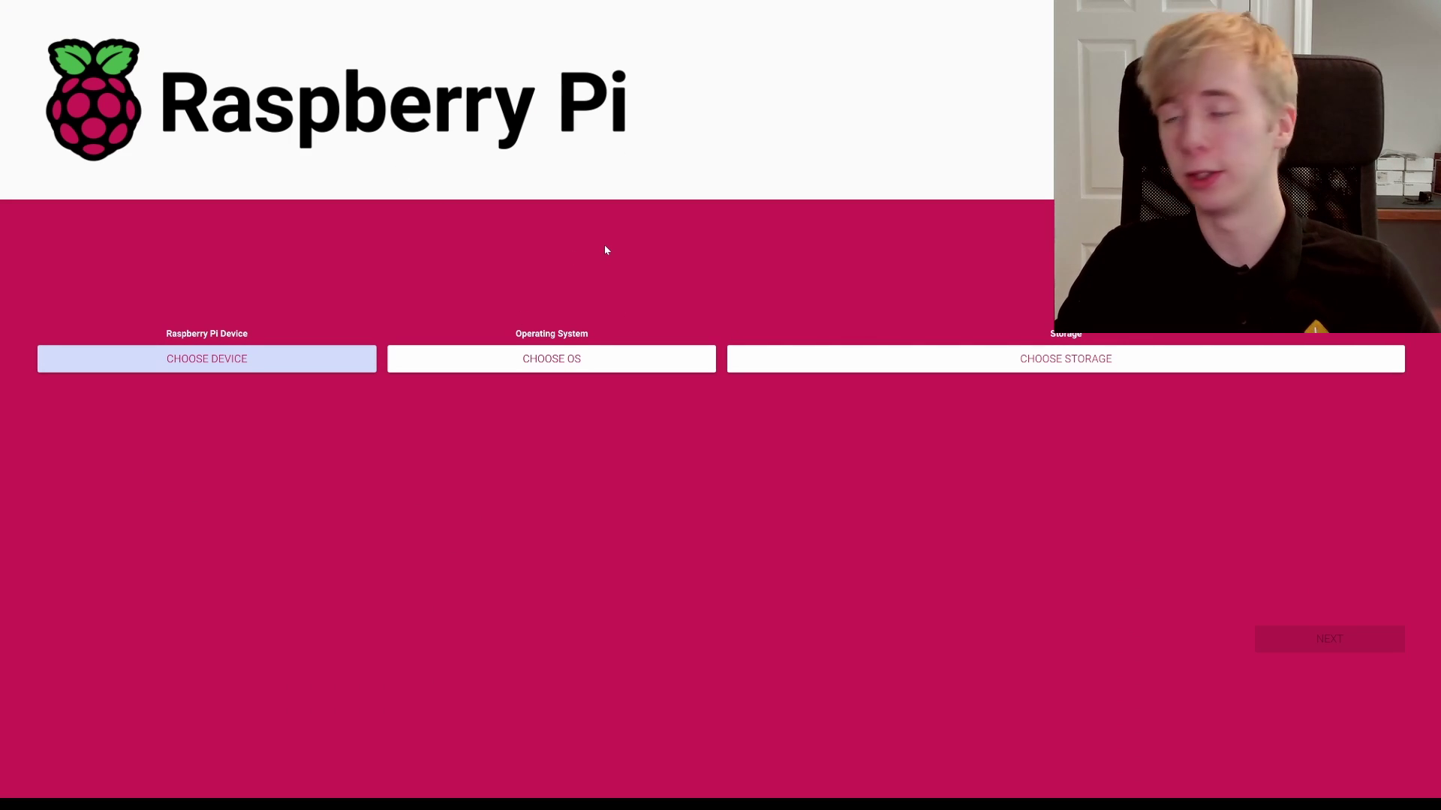
- Choose Raspberry Pi 4 from the device list
{"action": "left_click", "coordinate": [306, 358]}
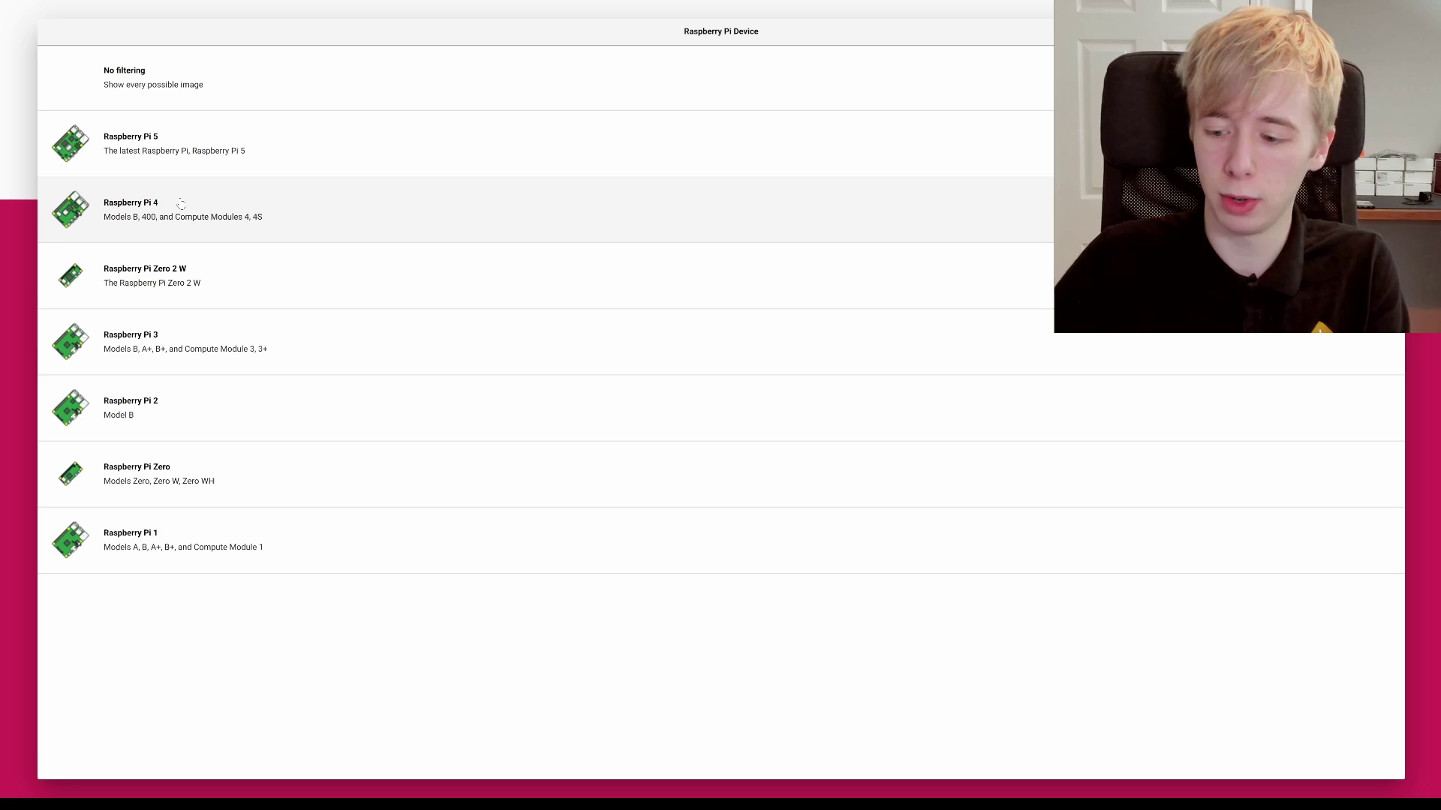
{"action": "left_click", "coordinate": [185, 205]}
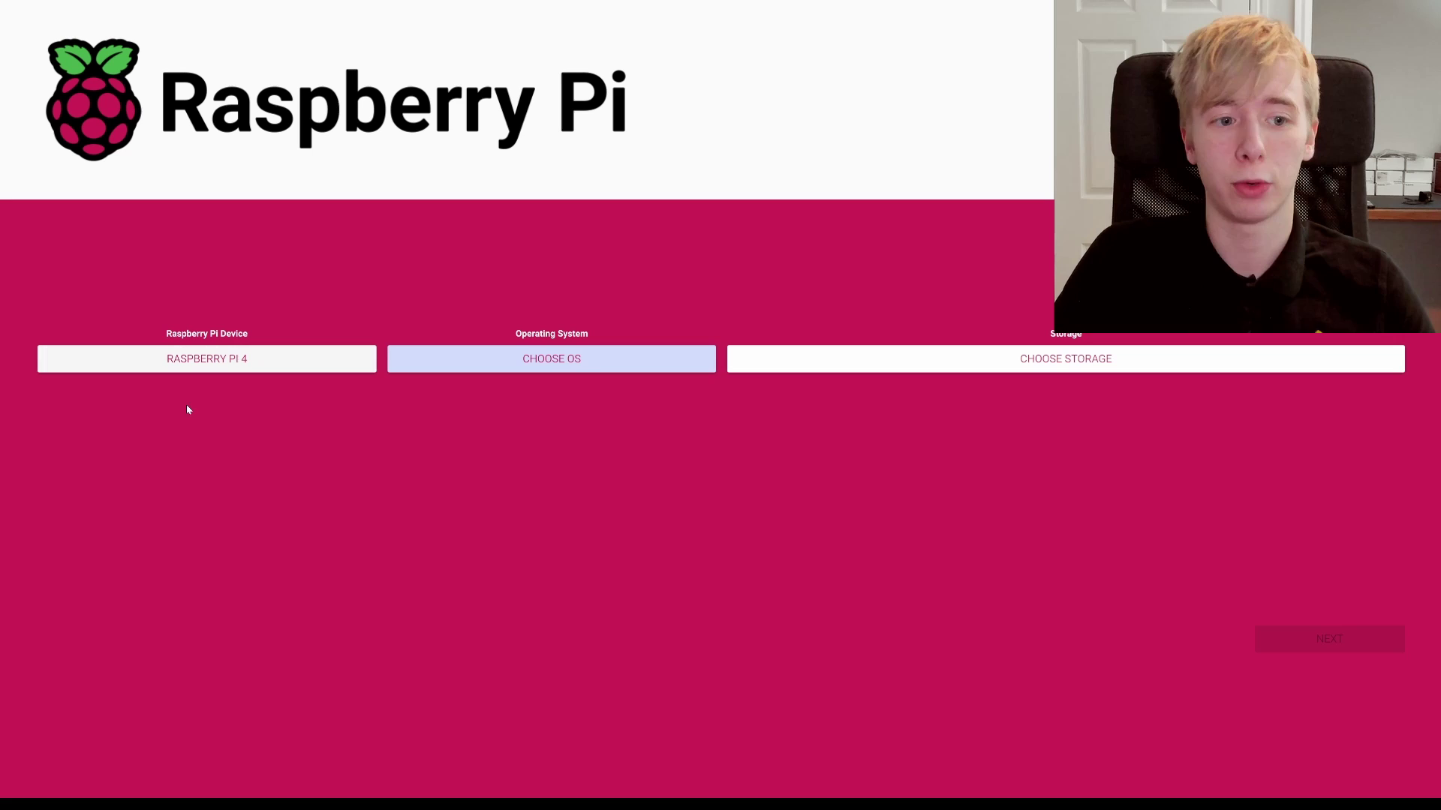
- Pick Home Assistant OS 11.2 (RPi 4/400) under Other specific-purpose OS > Home assistants and home automation
{"action": "left_click", "coordinate": [546, 360]}
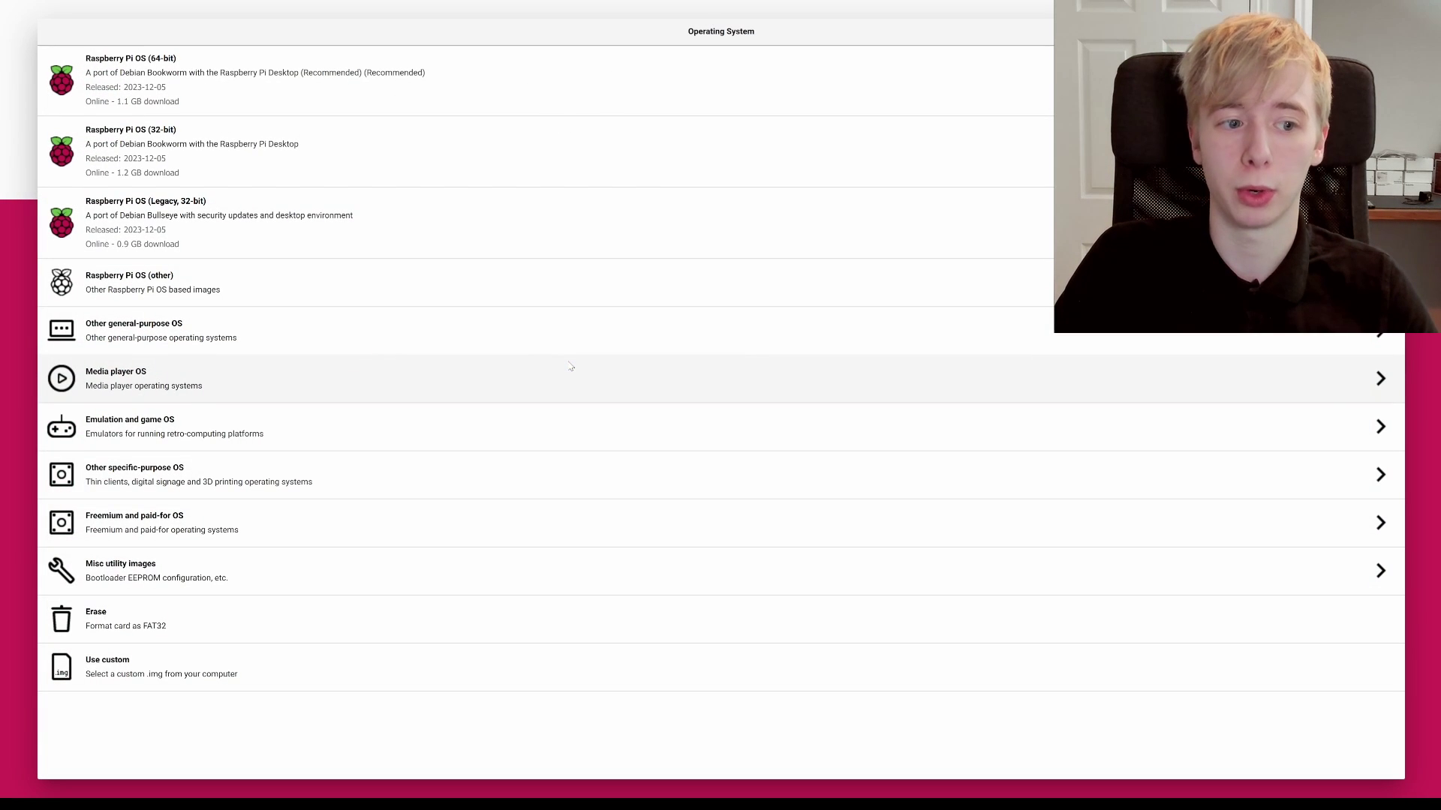
{"action": "left_click", "coordinate": [109, 483]}
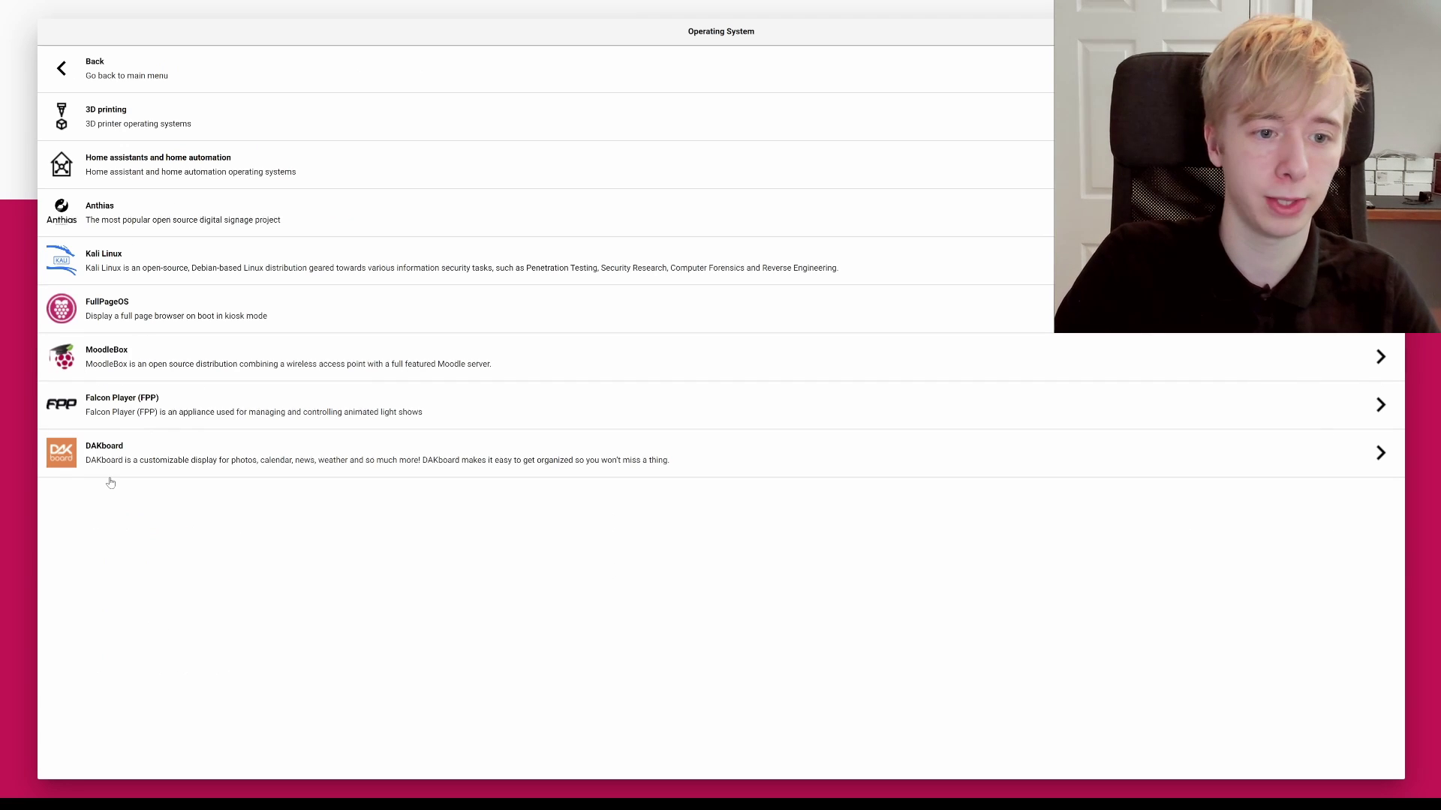
{"action": "left_click", "coordinate": [188, 174]}
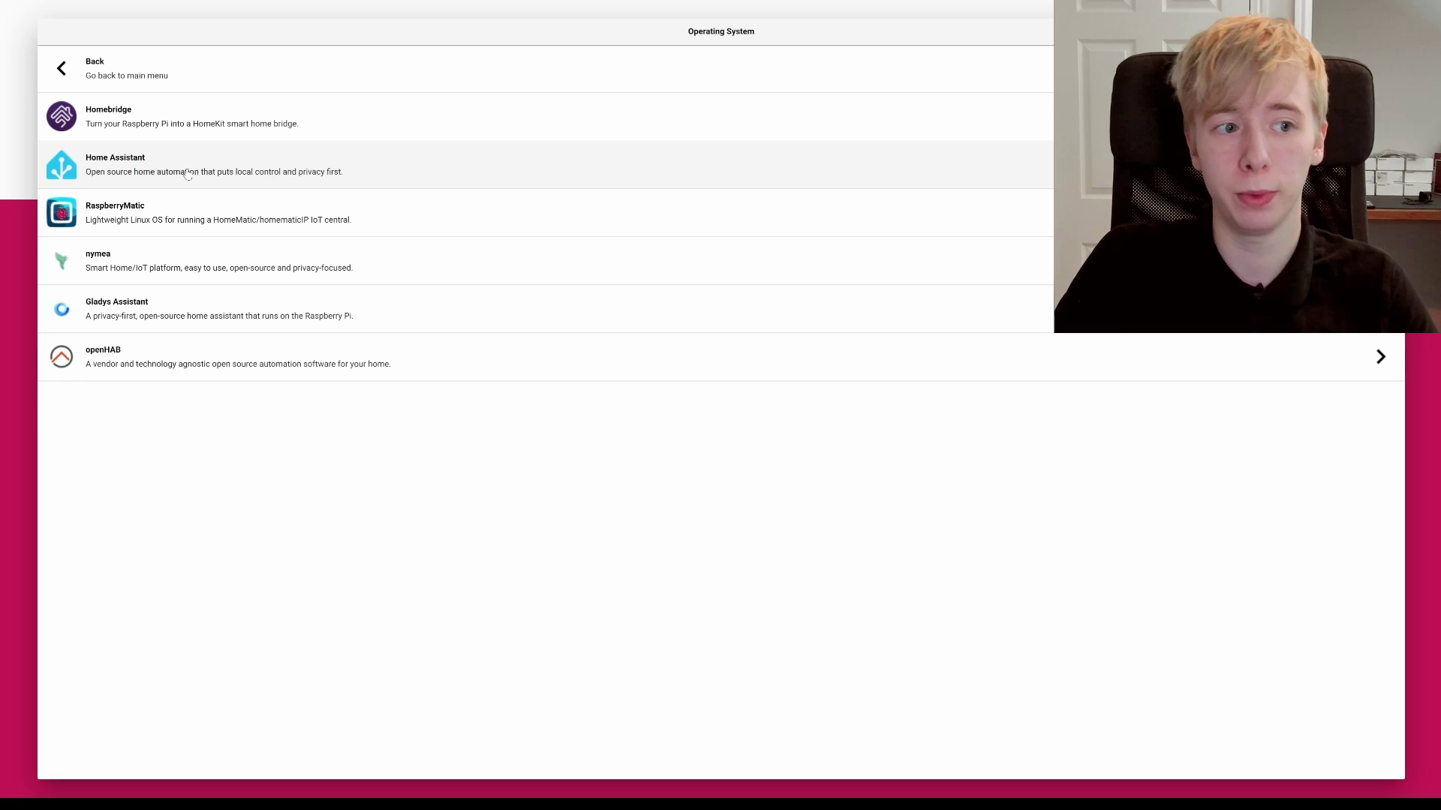
{"action": "left_click", "coordinate": [120, 178]}
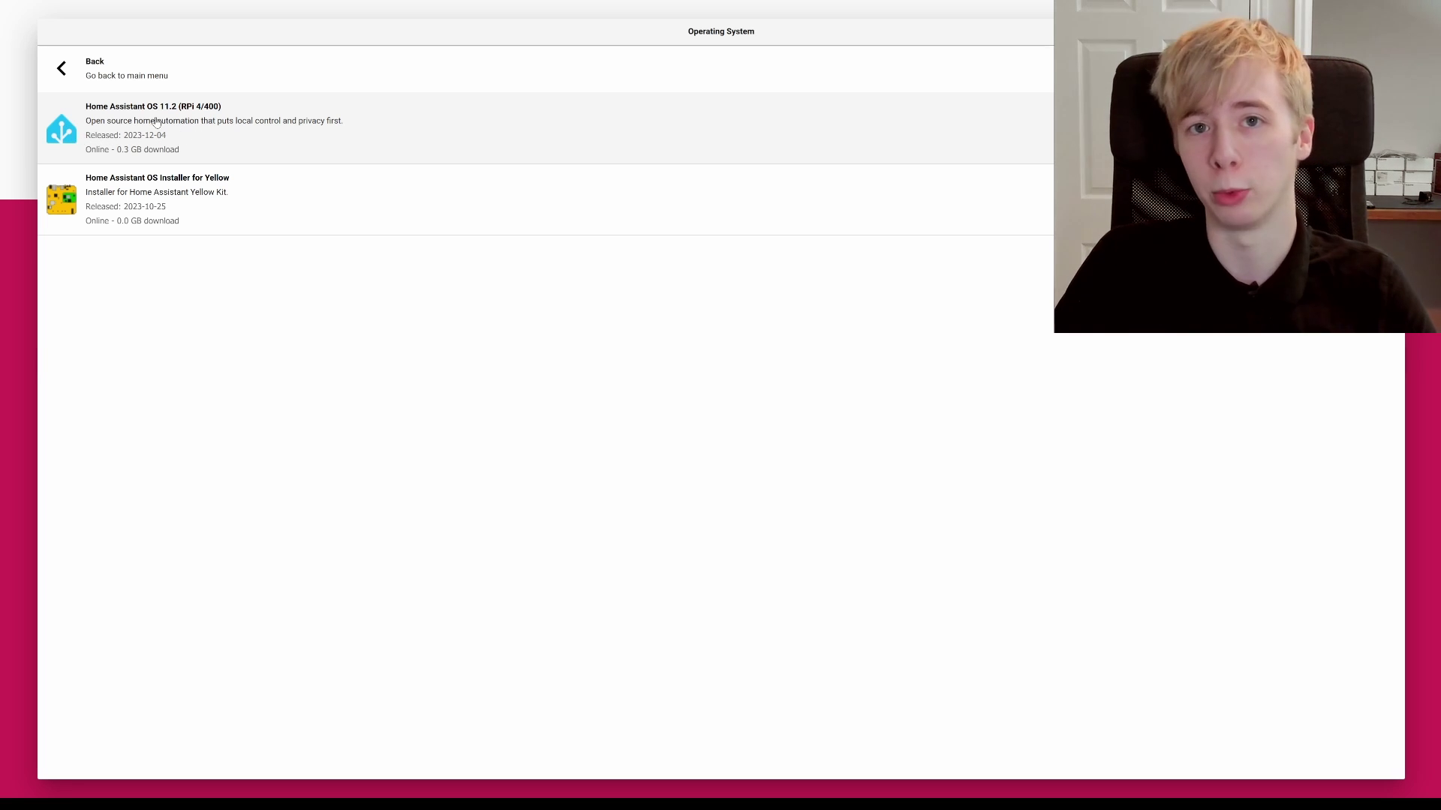
{"action": "left_click", "coordinate": [154, 123]}
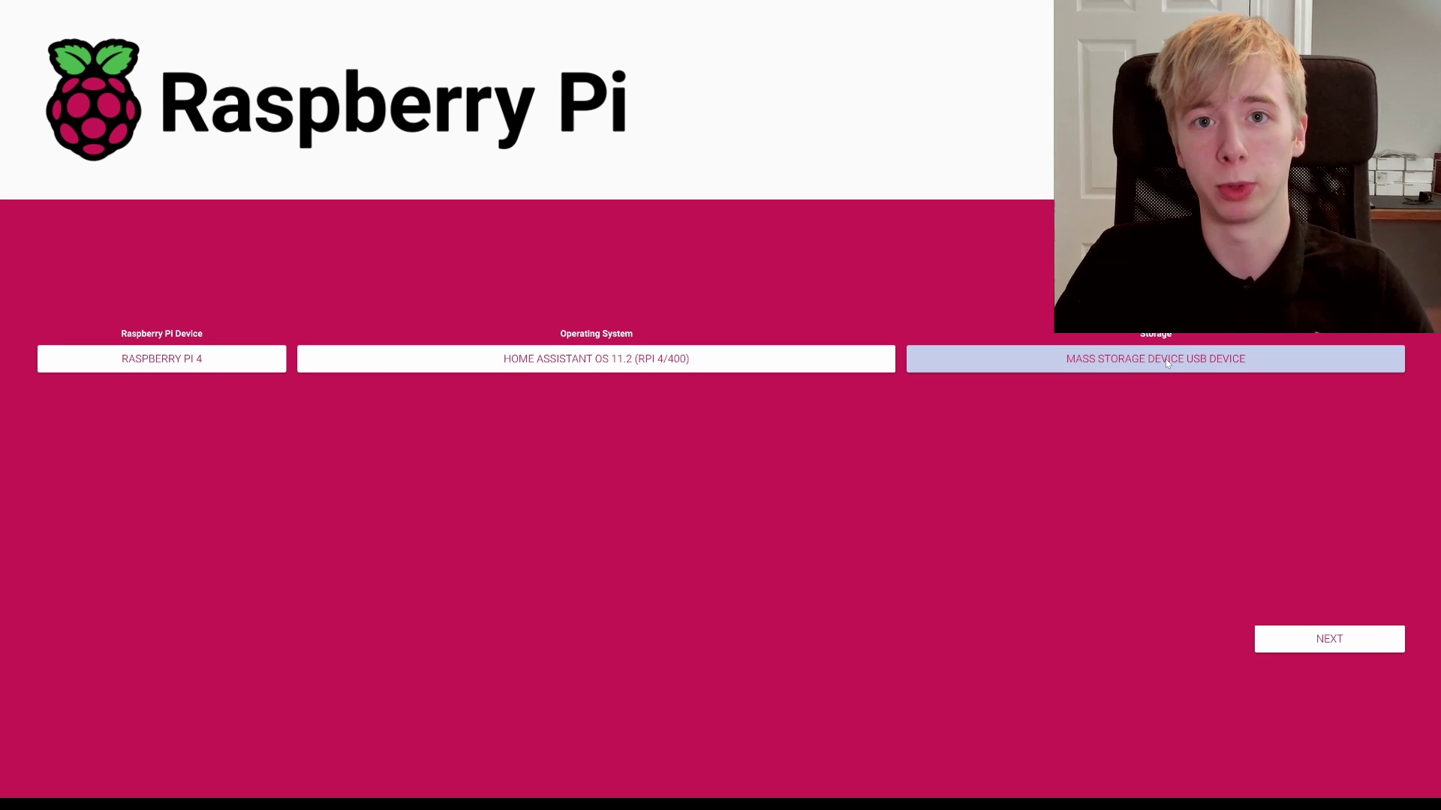
- Select the 63.9 GB Mass Storage Device USB as storage and proceed to writing
{"action": "left_click", "coordinate": [1167, 363]}
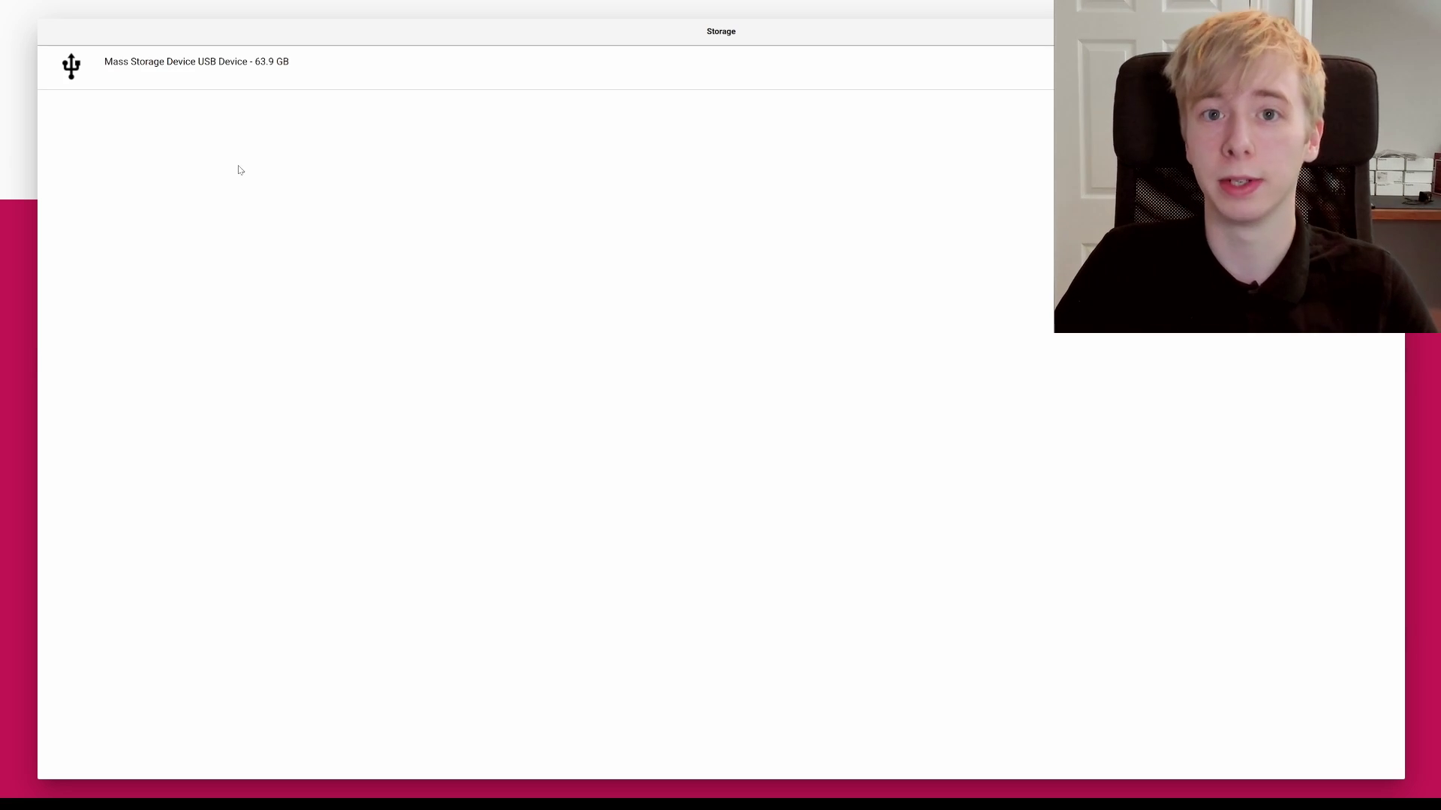
{"action": "left_click", "coordinate": [196, 66]}
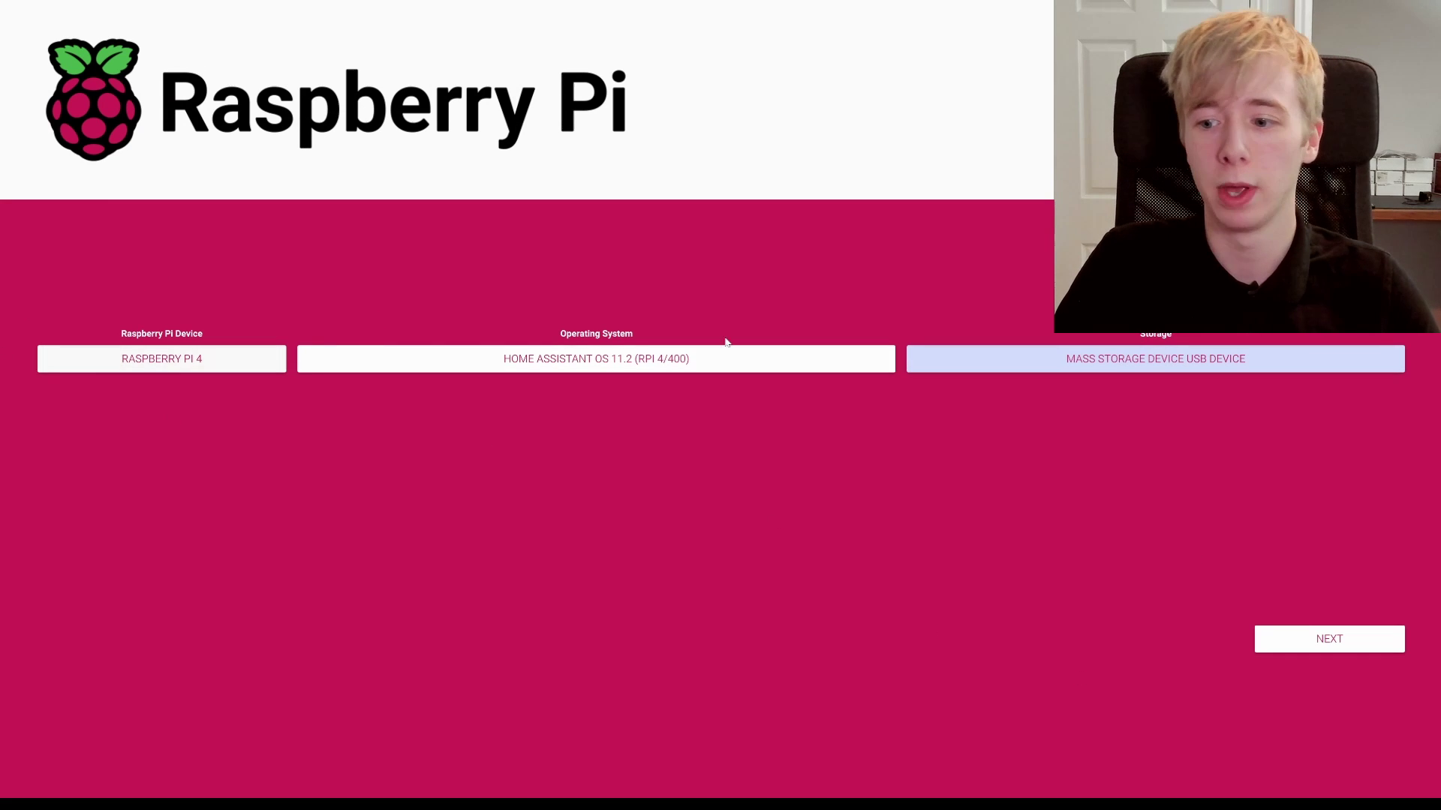
{"action": "left_click", "coordinate": [1349, 649]}
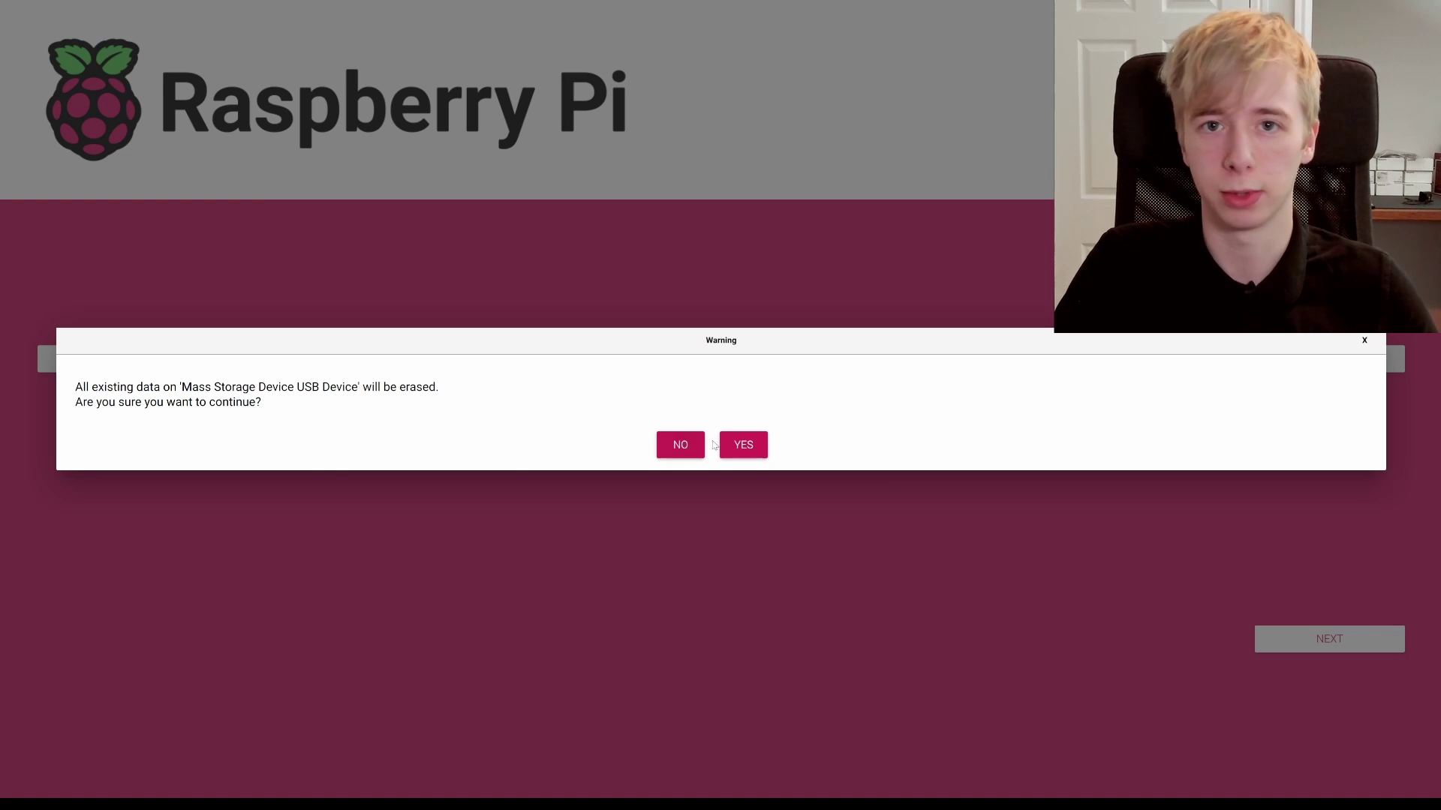
- Confirm the erase warning, let Home Assistant OS 11.2 write, then dismiss the success message
{"action": "left_click", "coordinate": [739, 445]}
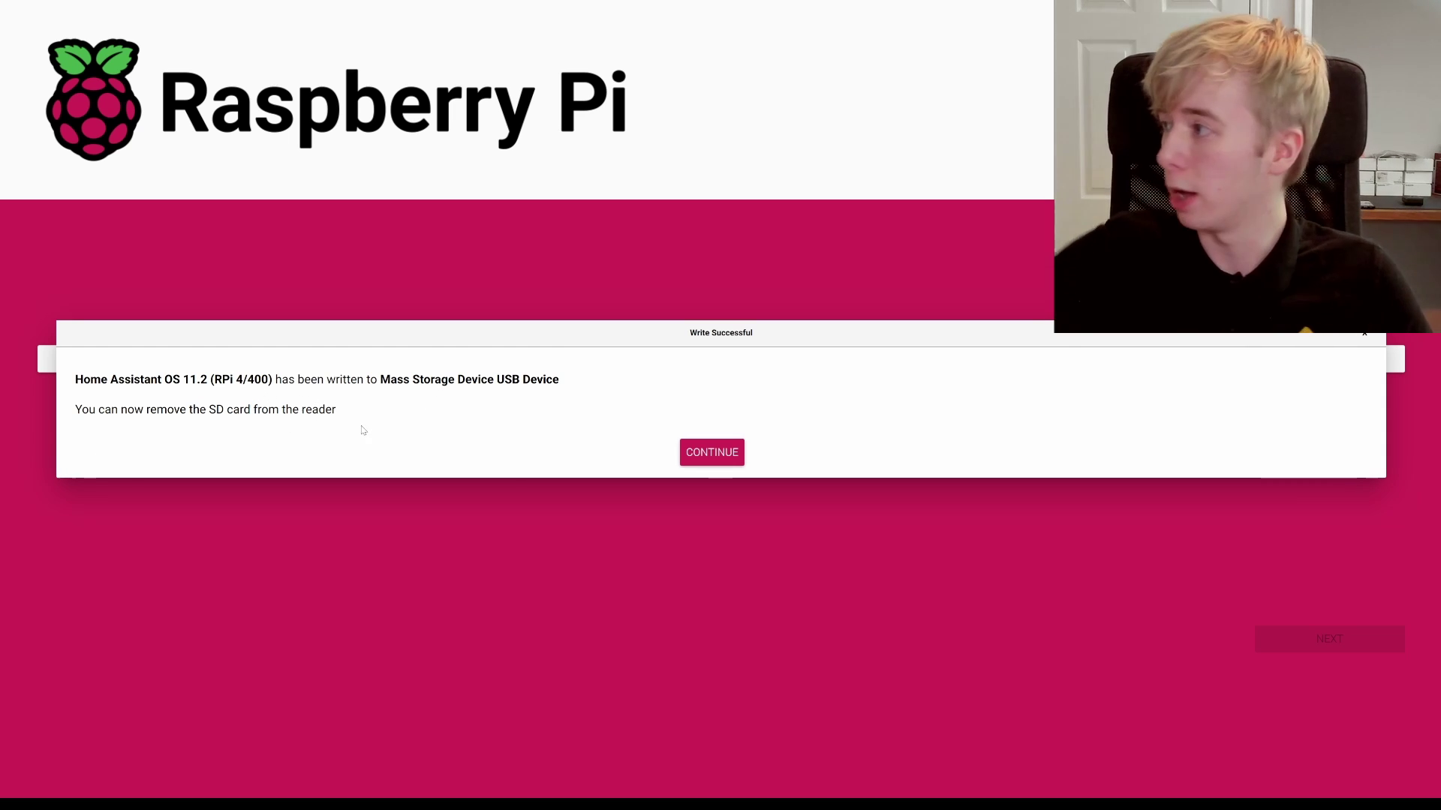
{"action": "left_click", "coordinate": [711, 452]}
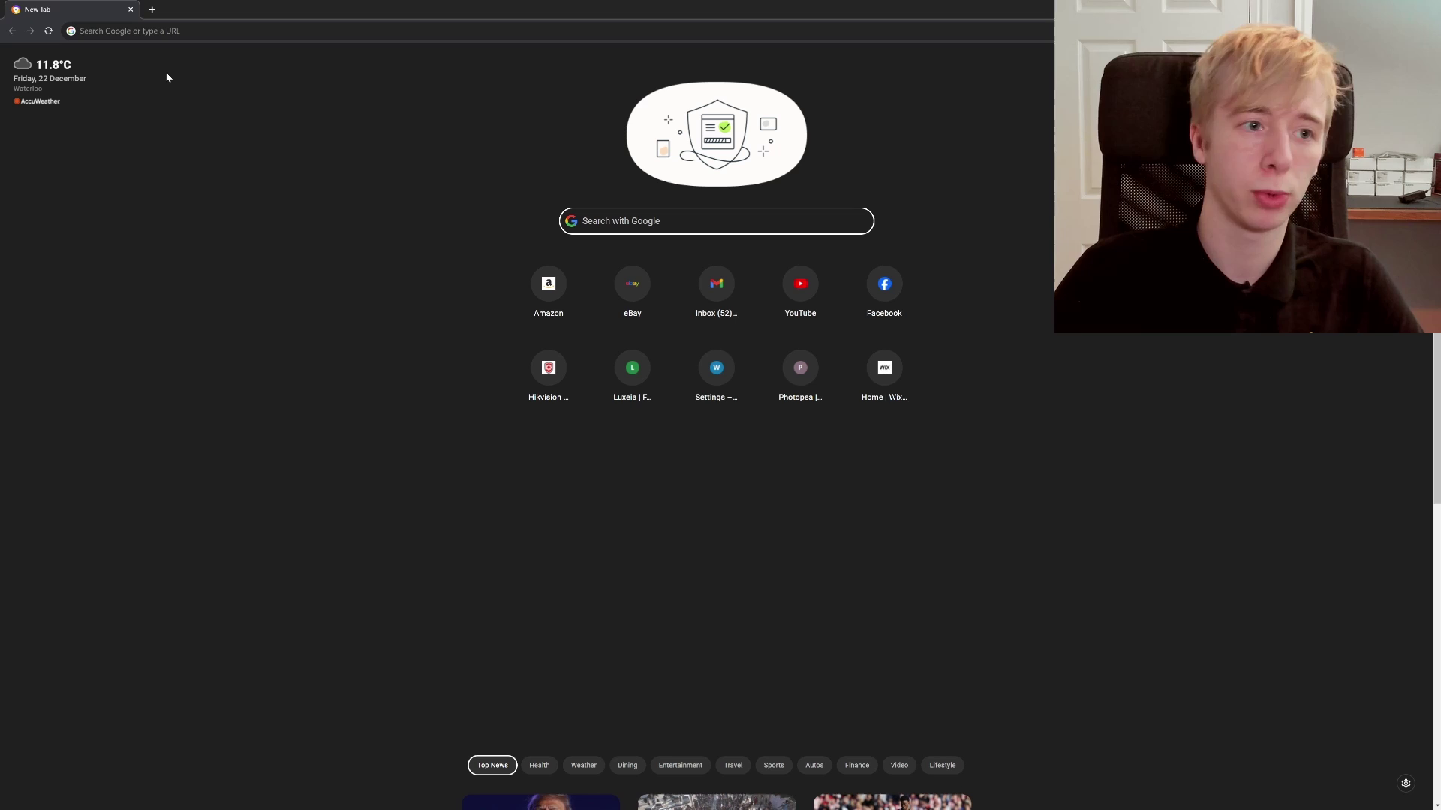
- Navigate Chrome to homeassistant.local:8123
{"action": "left_click", "coordinate": [146, 31]}
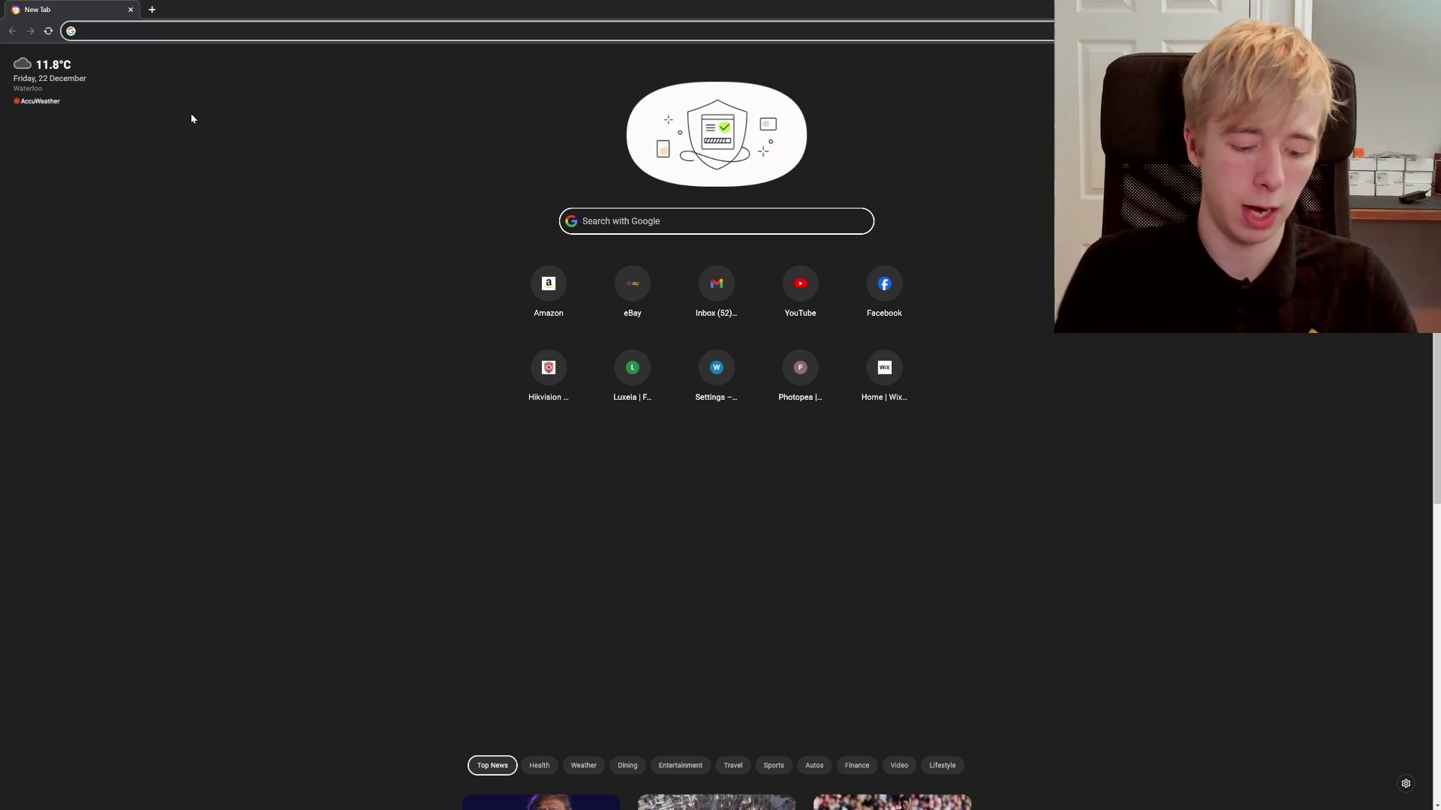
{"action": "type", "text": "homeassi"}
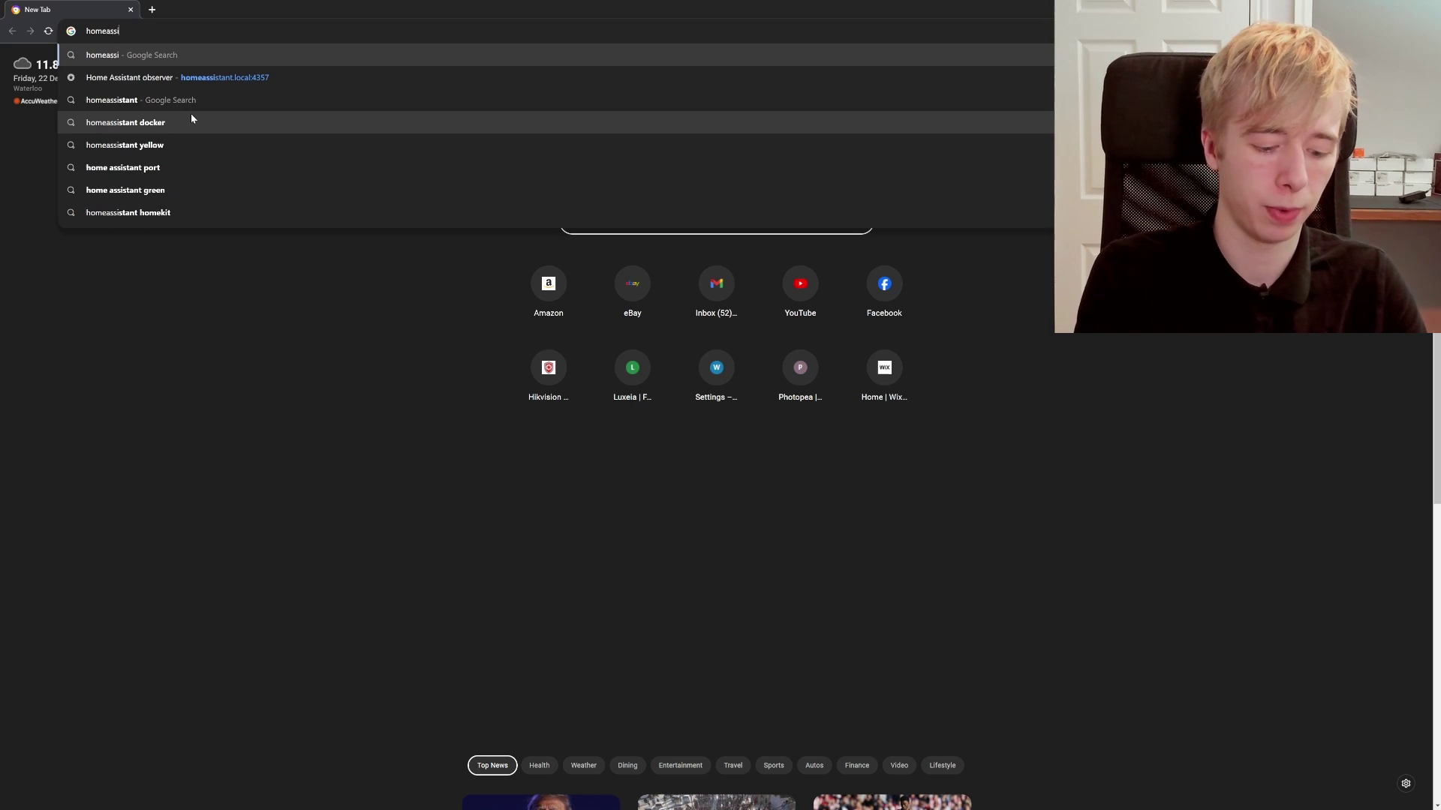
{"action": "type", "text": "stant.local"}
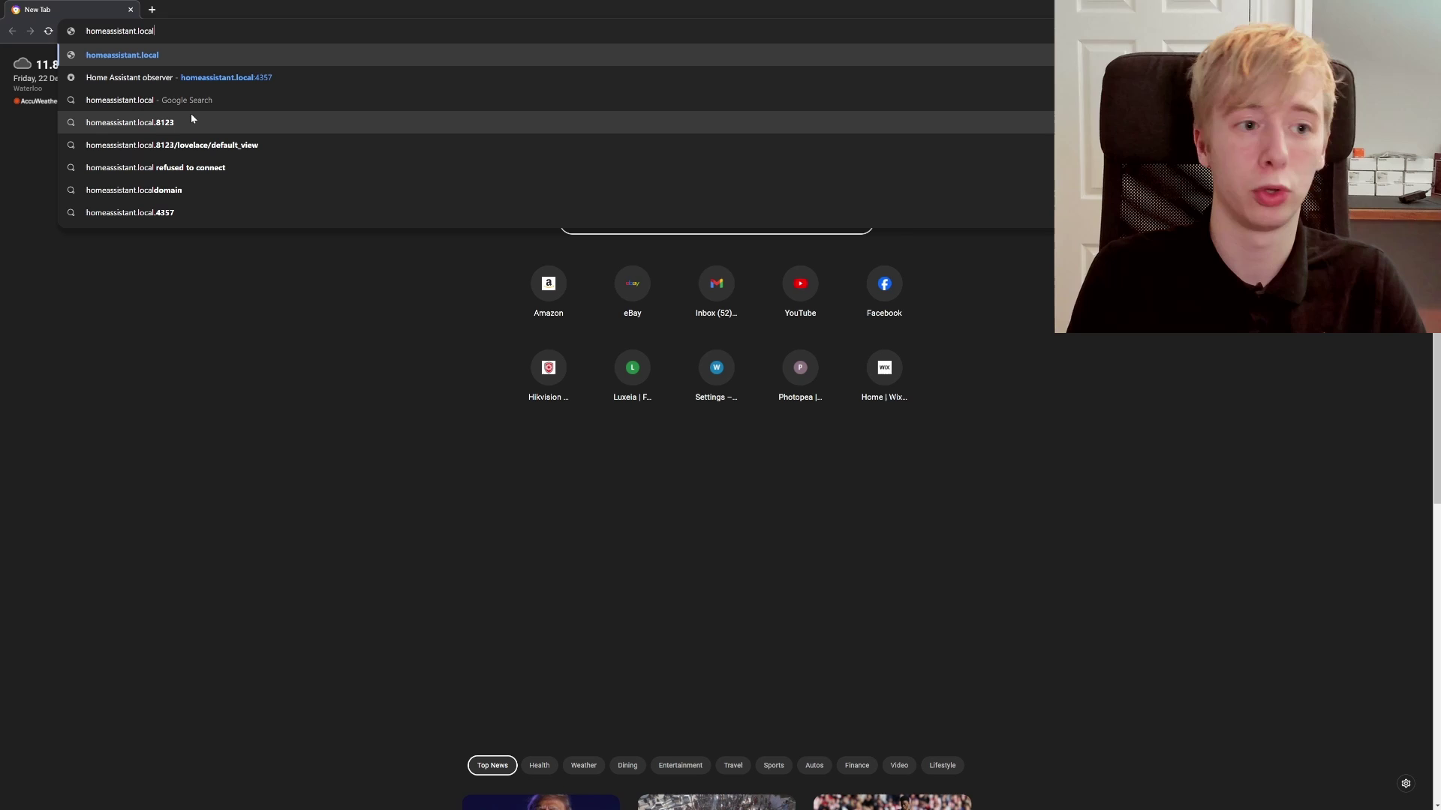
{"action": "type", "text": ":"}
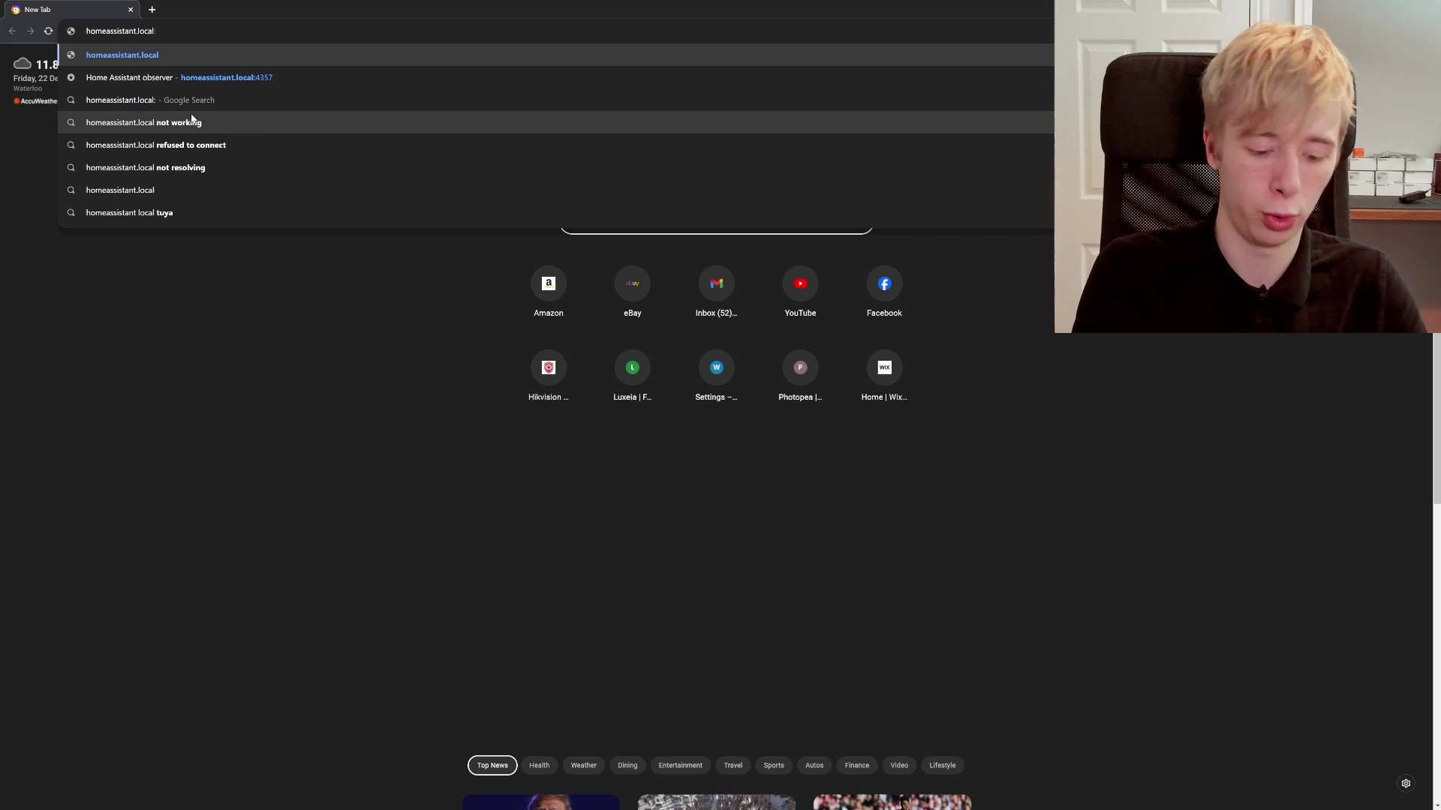
{"action": "type", "text": "8123"}
{"action": "key", "text": "Return"}
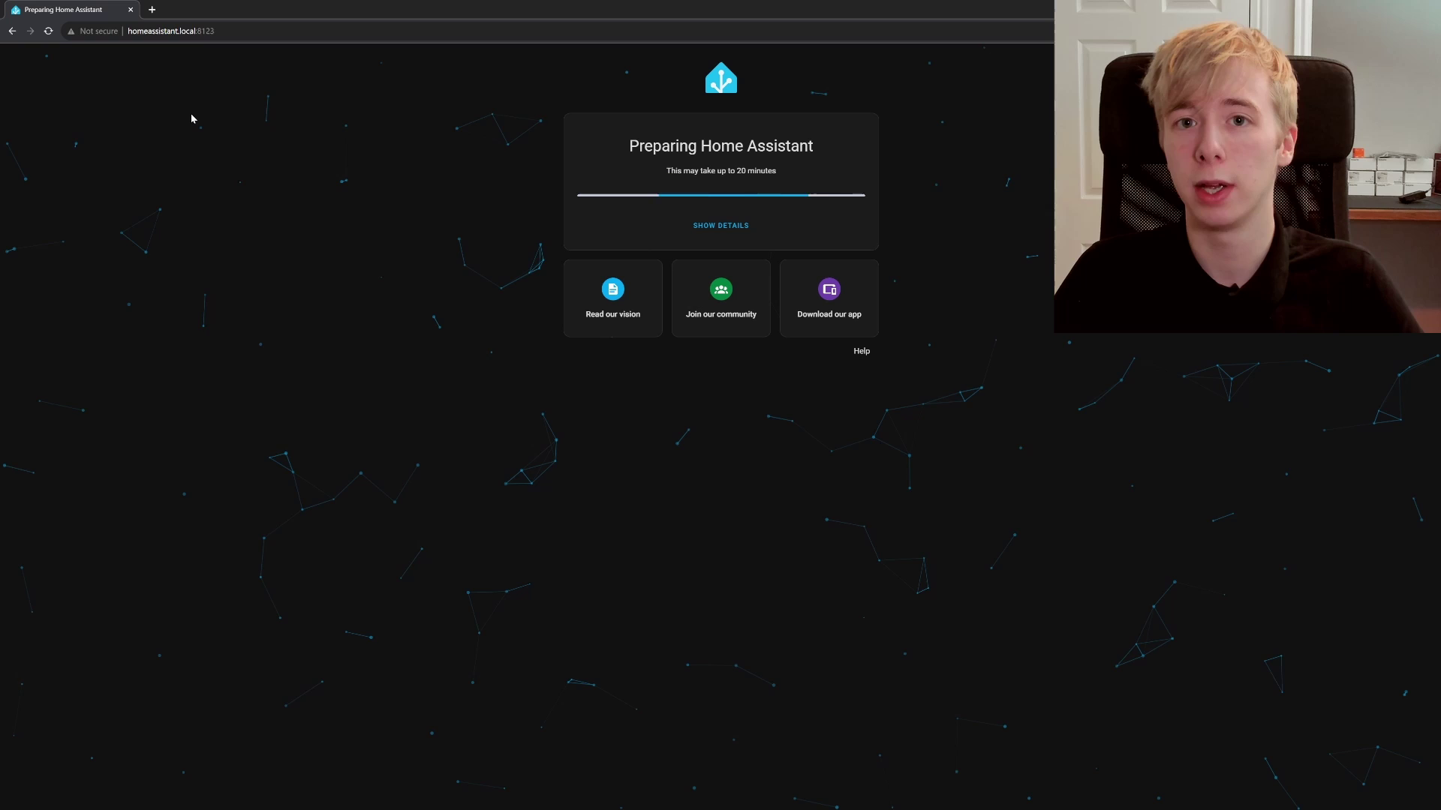
- Show and then hide the setup progress log while Home Assistant prepares
{"action": "left_click", "coordinate": [746, 227]}
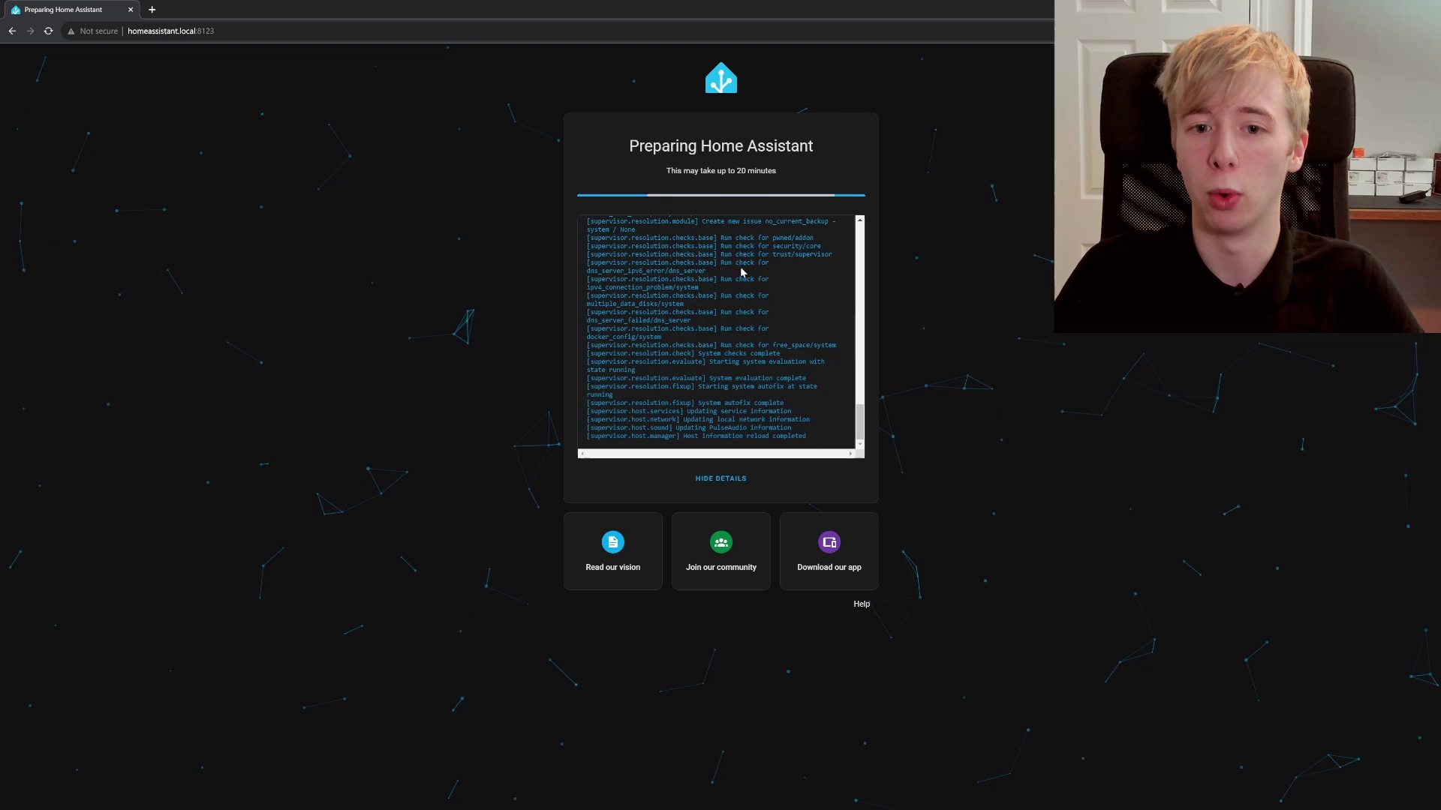
{"action": "left_click", "coordinate": [710, 480]}
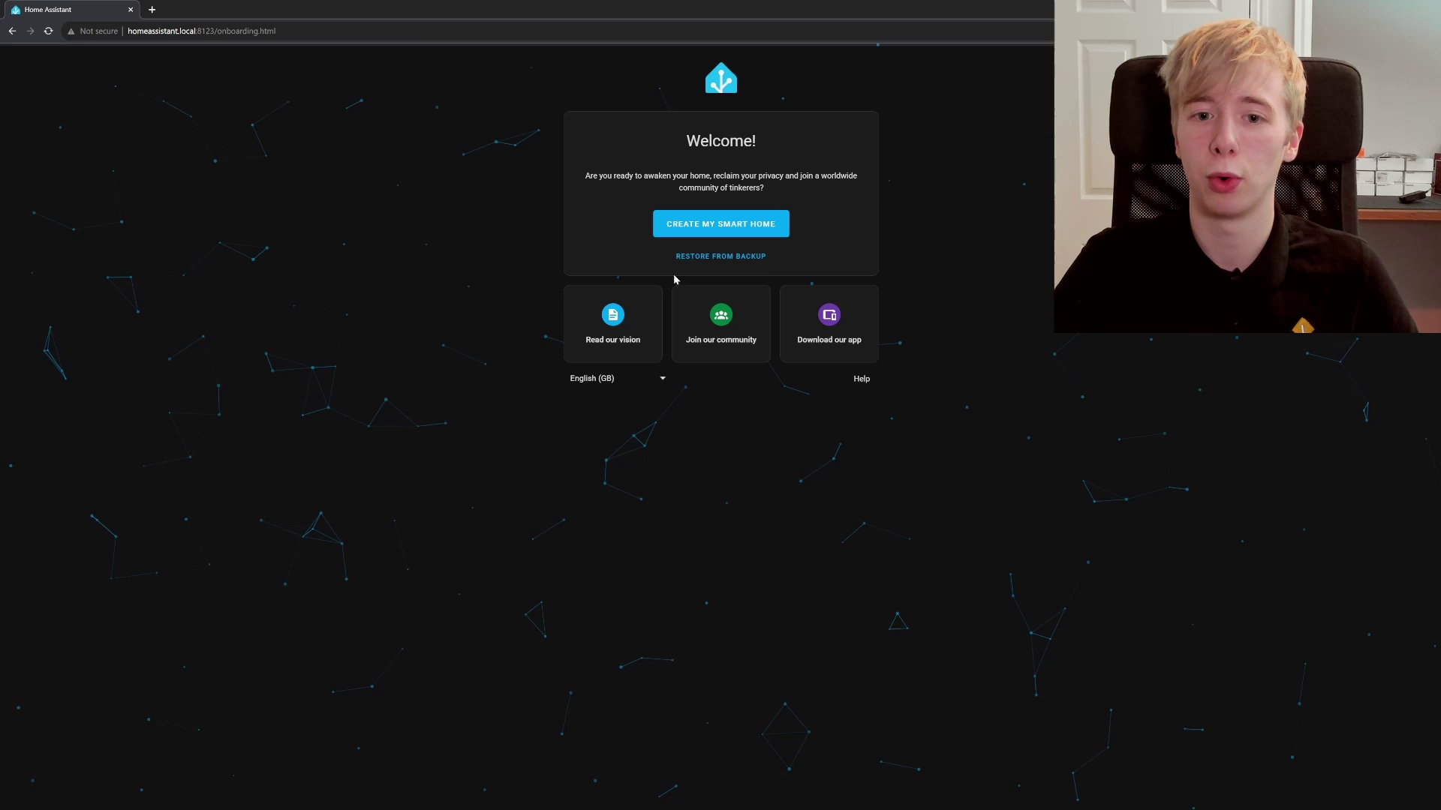
- Start a new smart home, enter the user's name, set and confirm the password, and create the account
{"action": "left_click", "coordinate": [724, 226]}
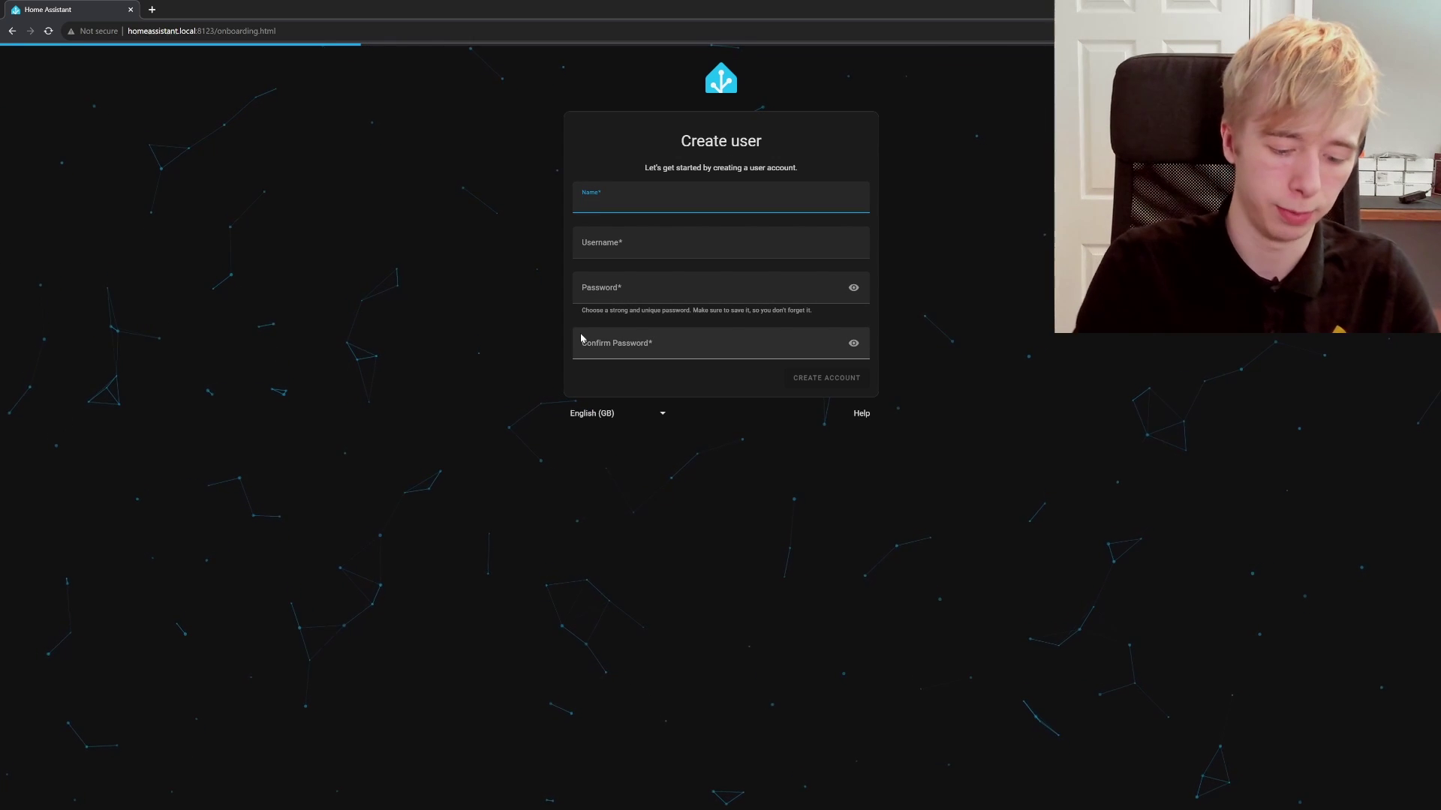
{"action": "type", "text": "Connor"}
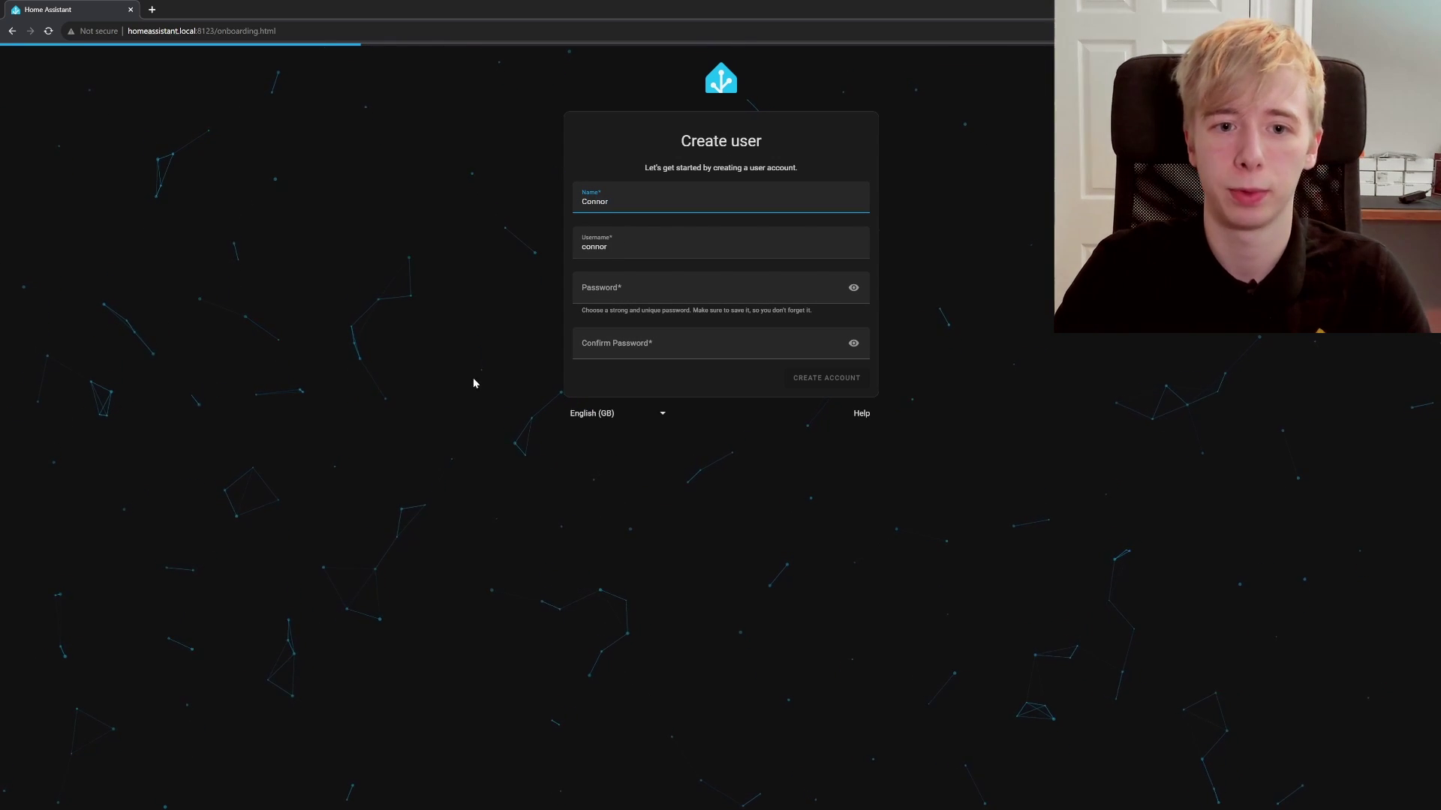
{"action": "left_click", "coordinate": [639, 300]}
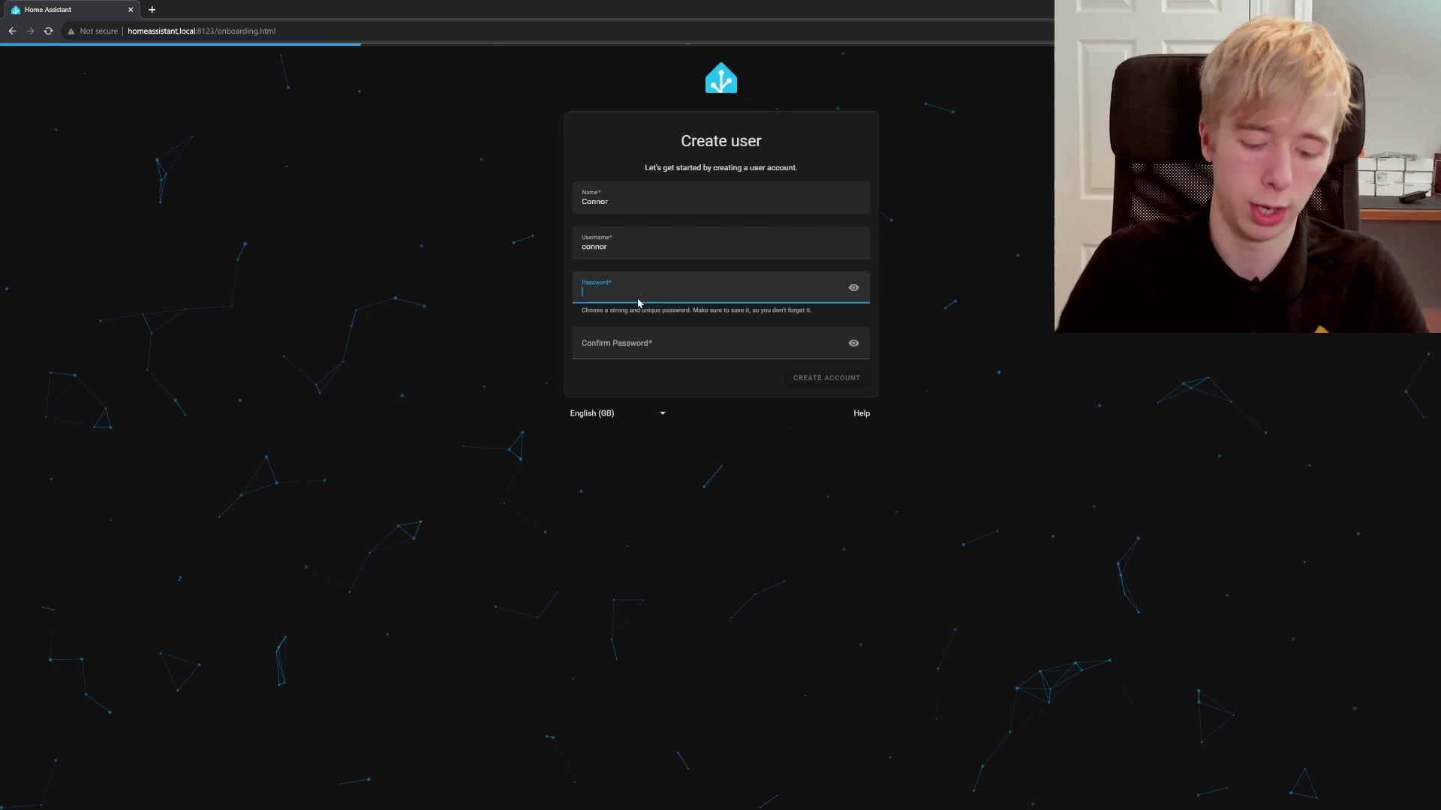
{"action": "type", "text": "********"}
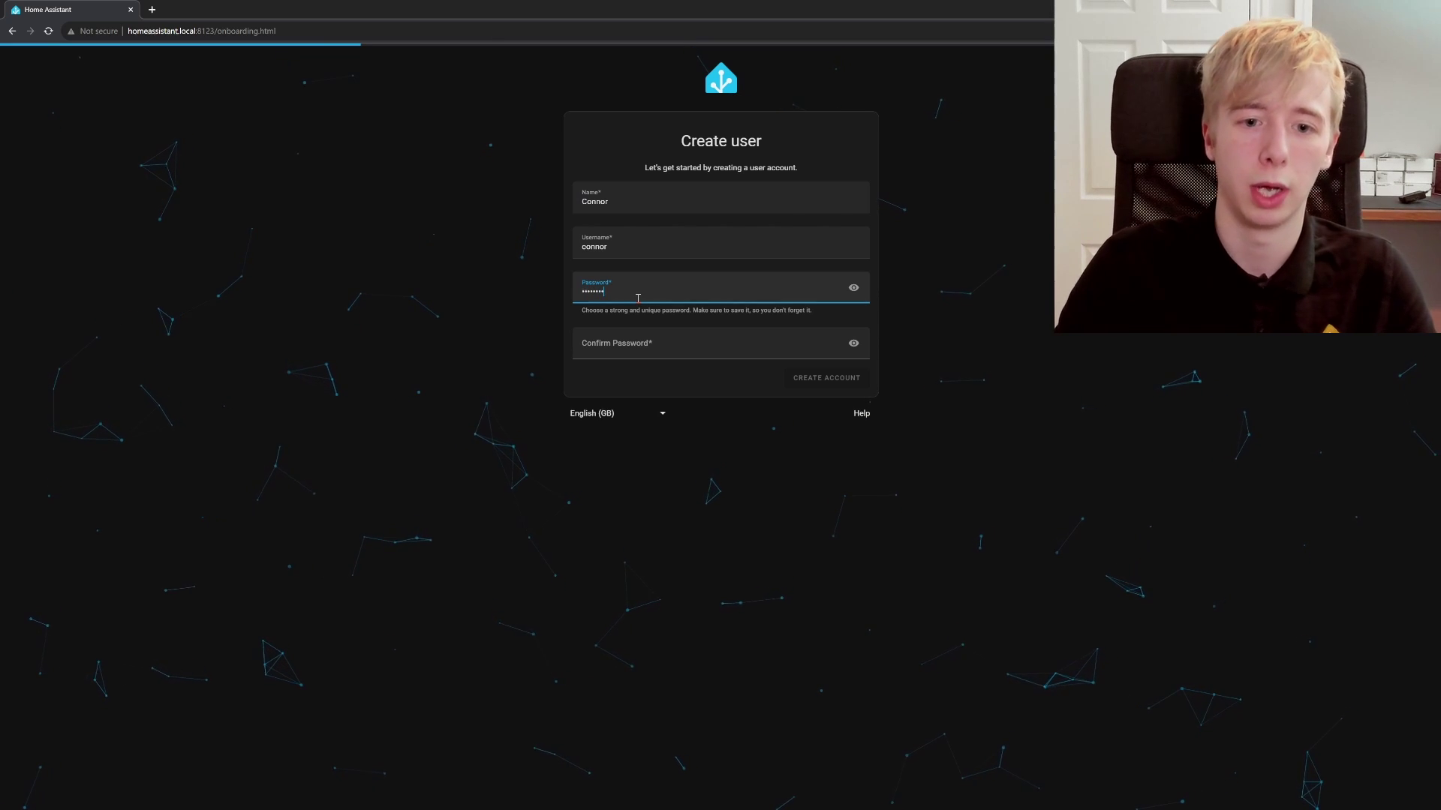
{"action": "key", "text": "Tab"}
{"action": "key", "text": "Tab"}
{"action": "type", "text": "*"}
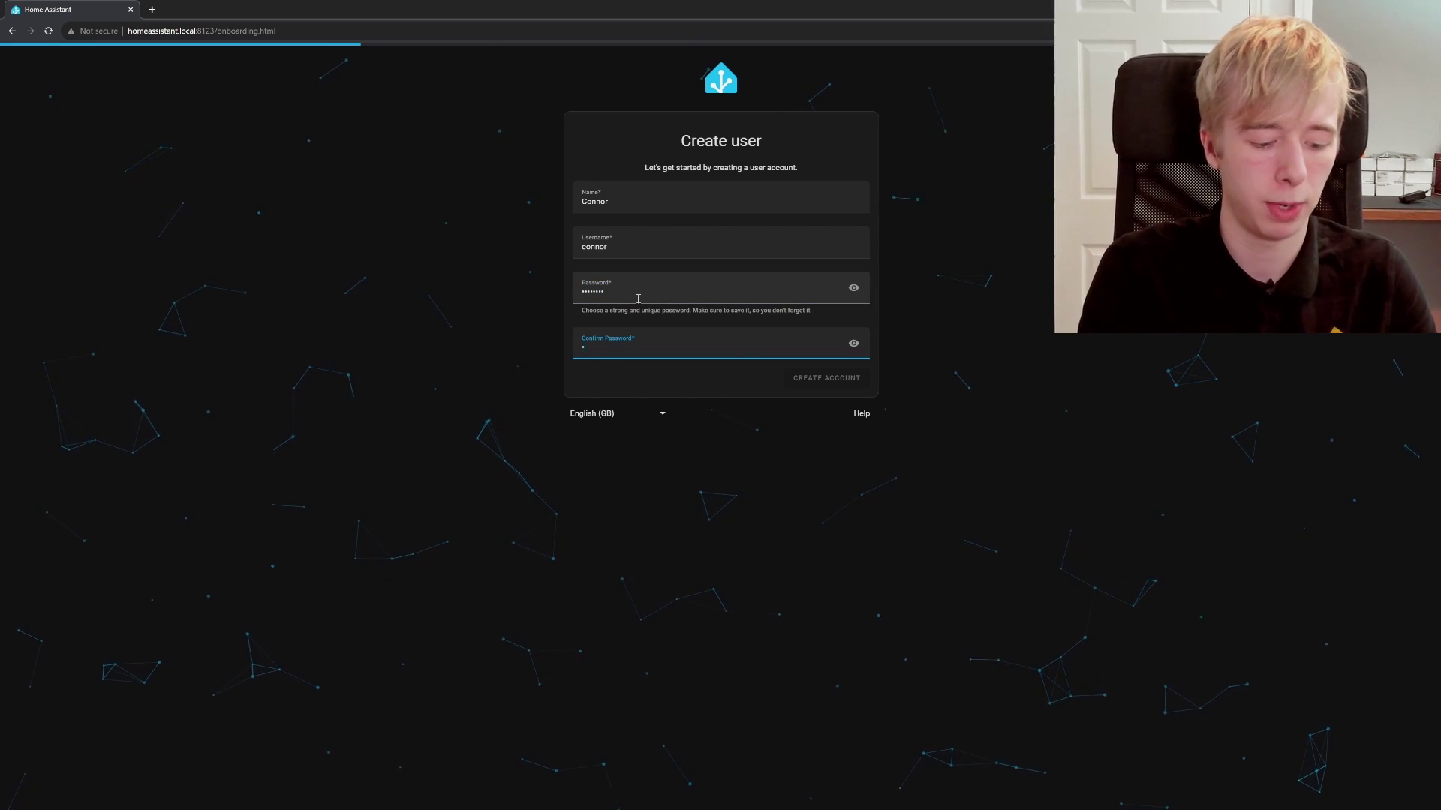
{"action": "type", "text": "*******"}
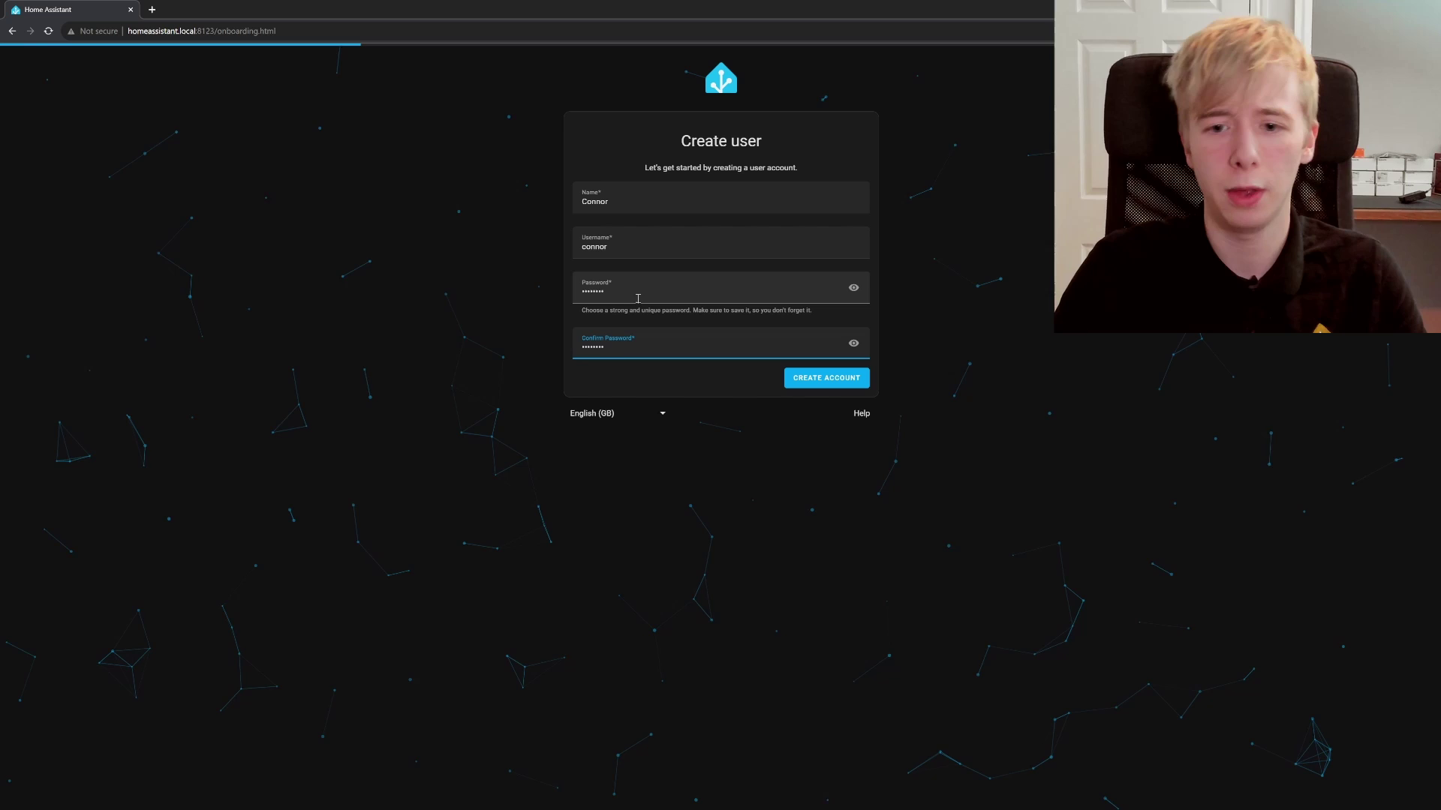
{"action": "left_click", "coordinate": [825, 381]}
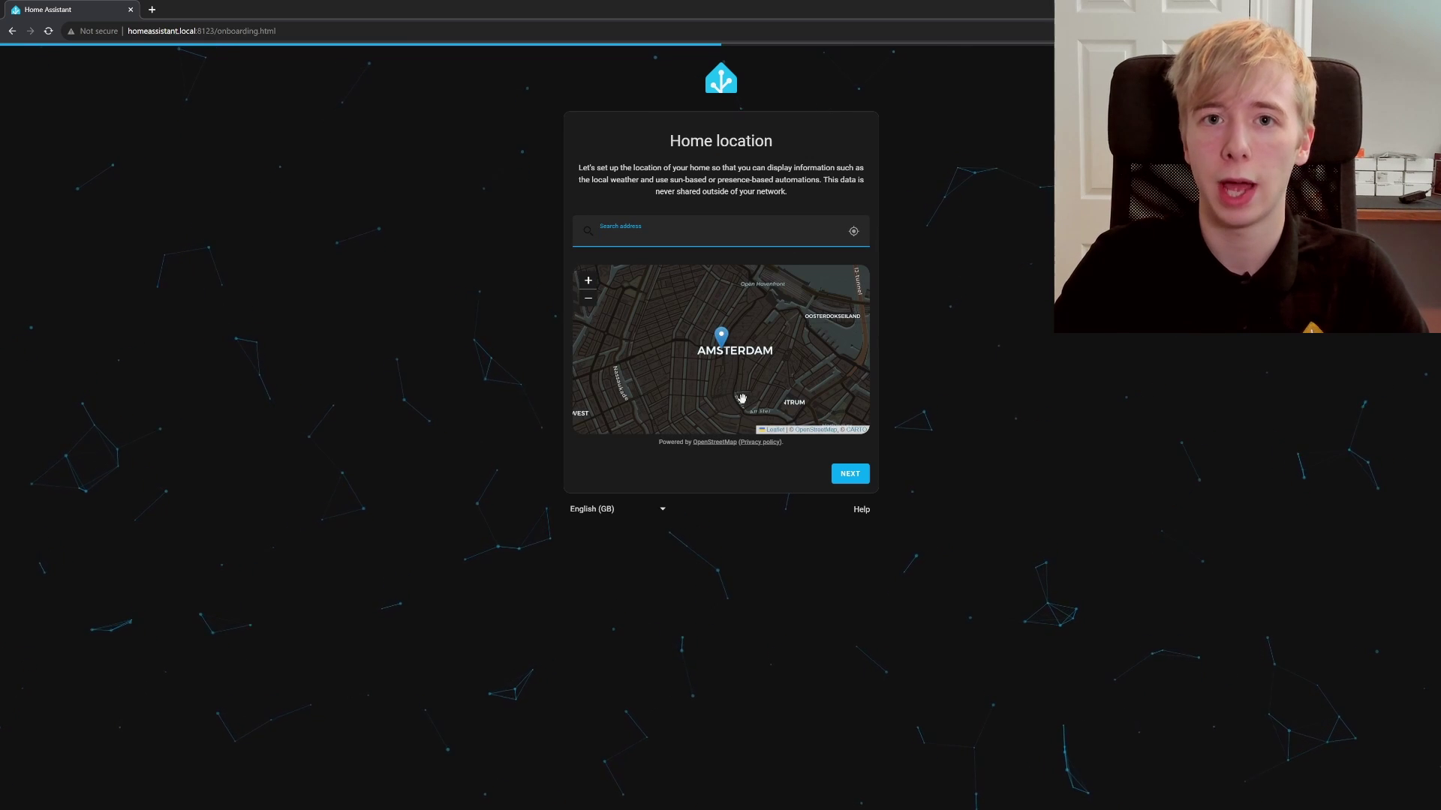
- Zoom the Home location map out and back in, keeping the Amsterdam pin
{"action": "scroll", "coordinate": [705, 364], "scroll_direction": "down", "scroll_amount": 2}
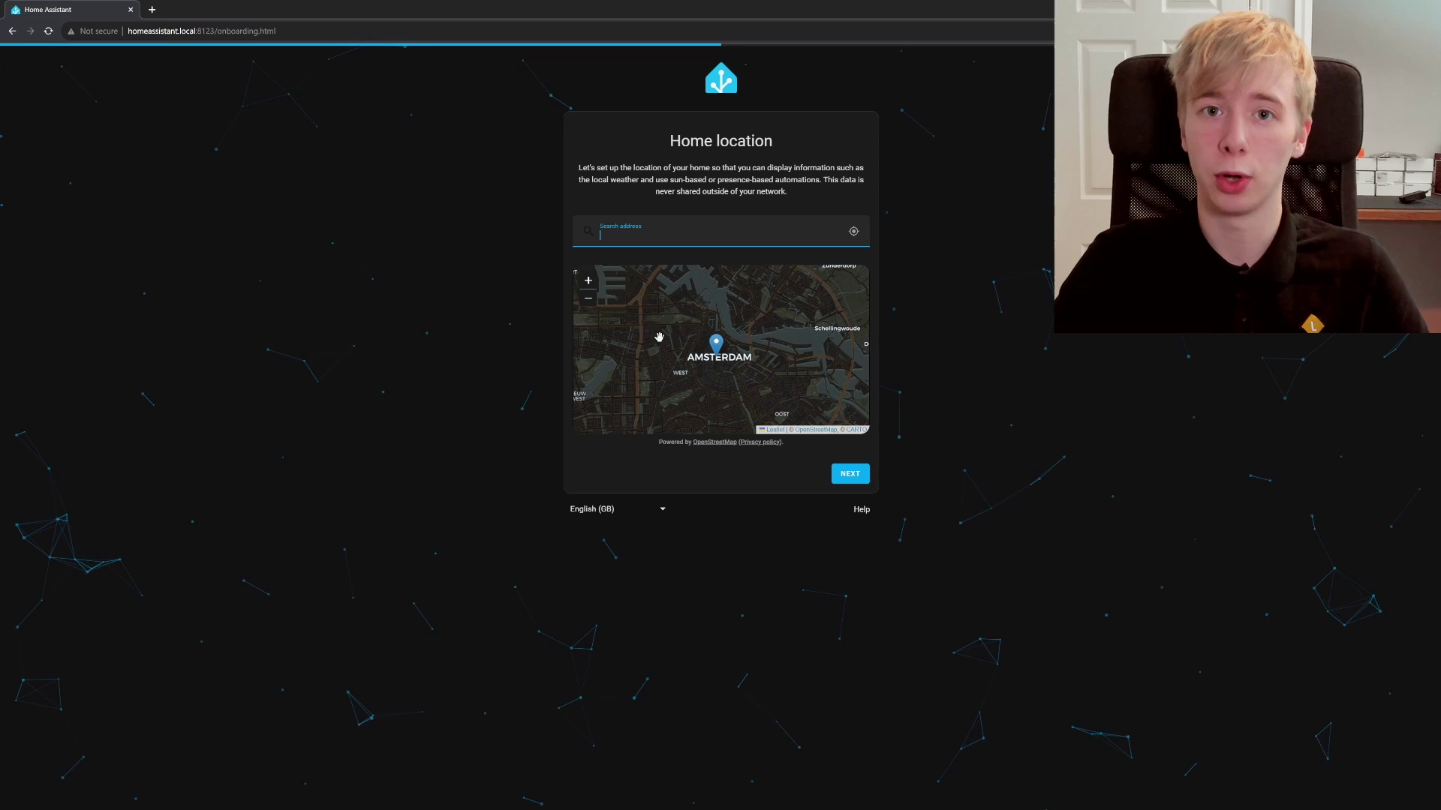
{"action": "scroll", "coordinate": [713, 341], "scroll_direction": "up", "scroll_amount": 2}
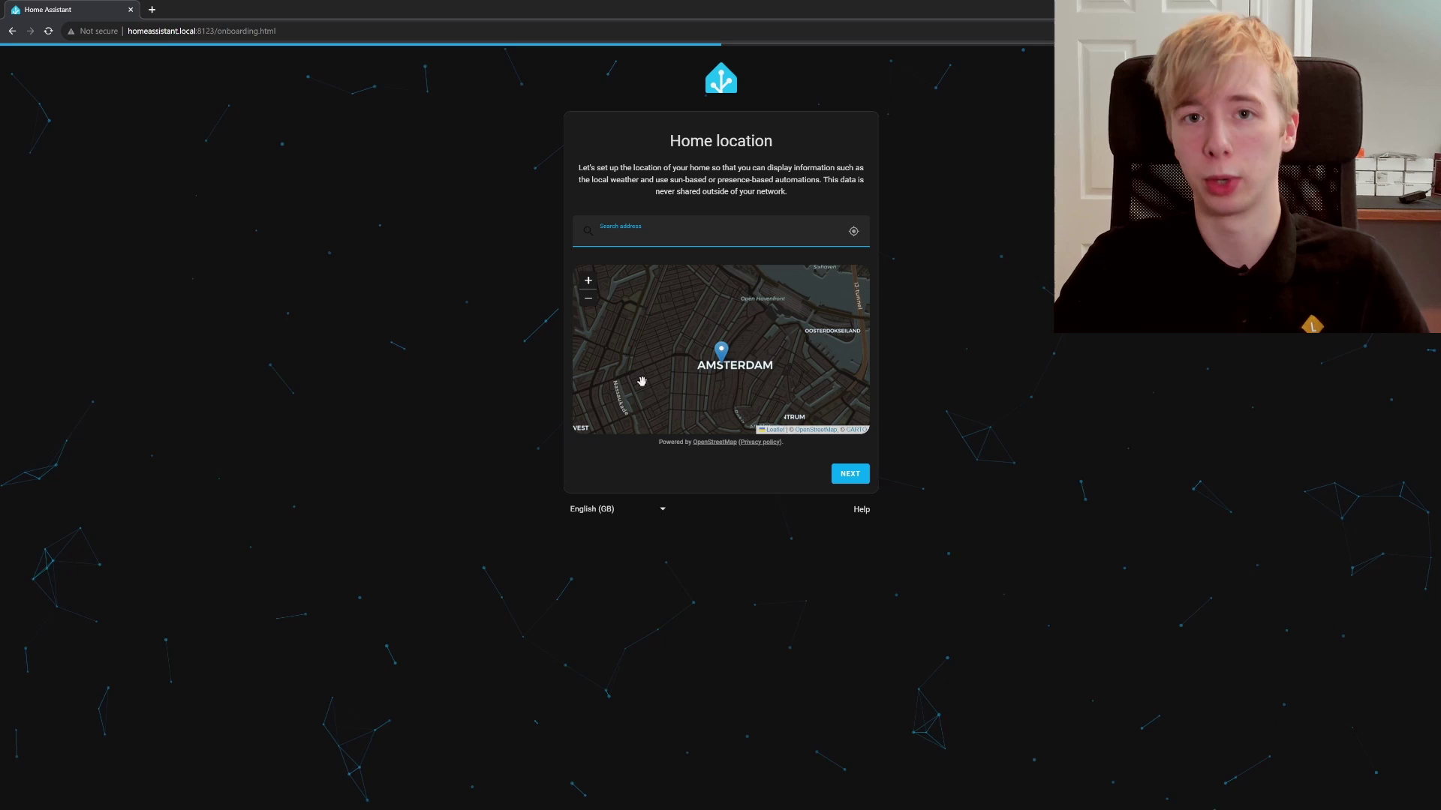
- Set the country to United Kingdom and continue past analytics without sharing any data
{"action": "left_click", "coordinate": [849, 473]}
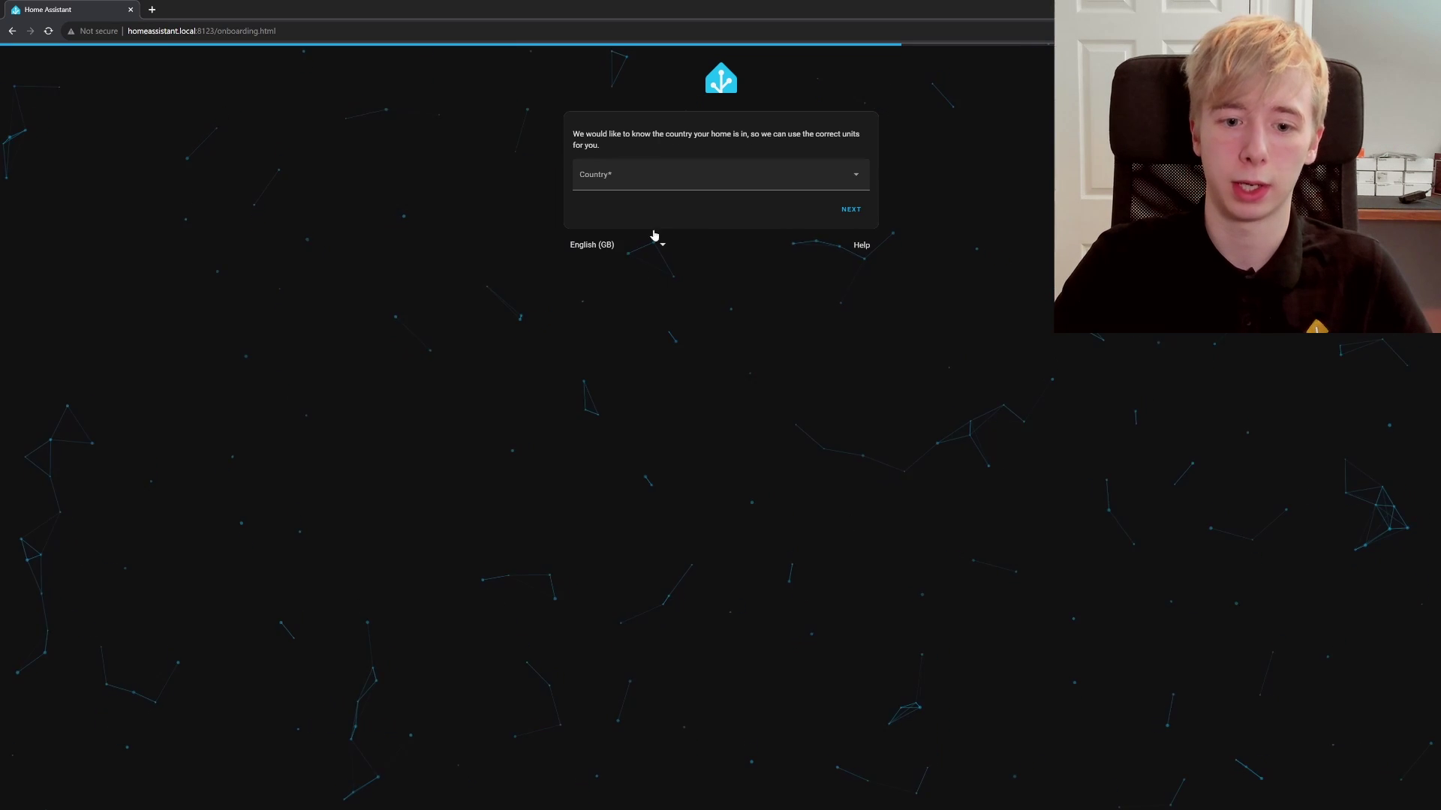
{"action": "left_click", "coordinate": [694, 186]}
{"action": "scroll", "coordinate": [666, 235], "scroll_direction": "down", "scroll_amount": 20}
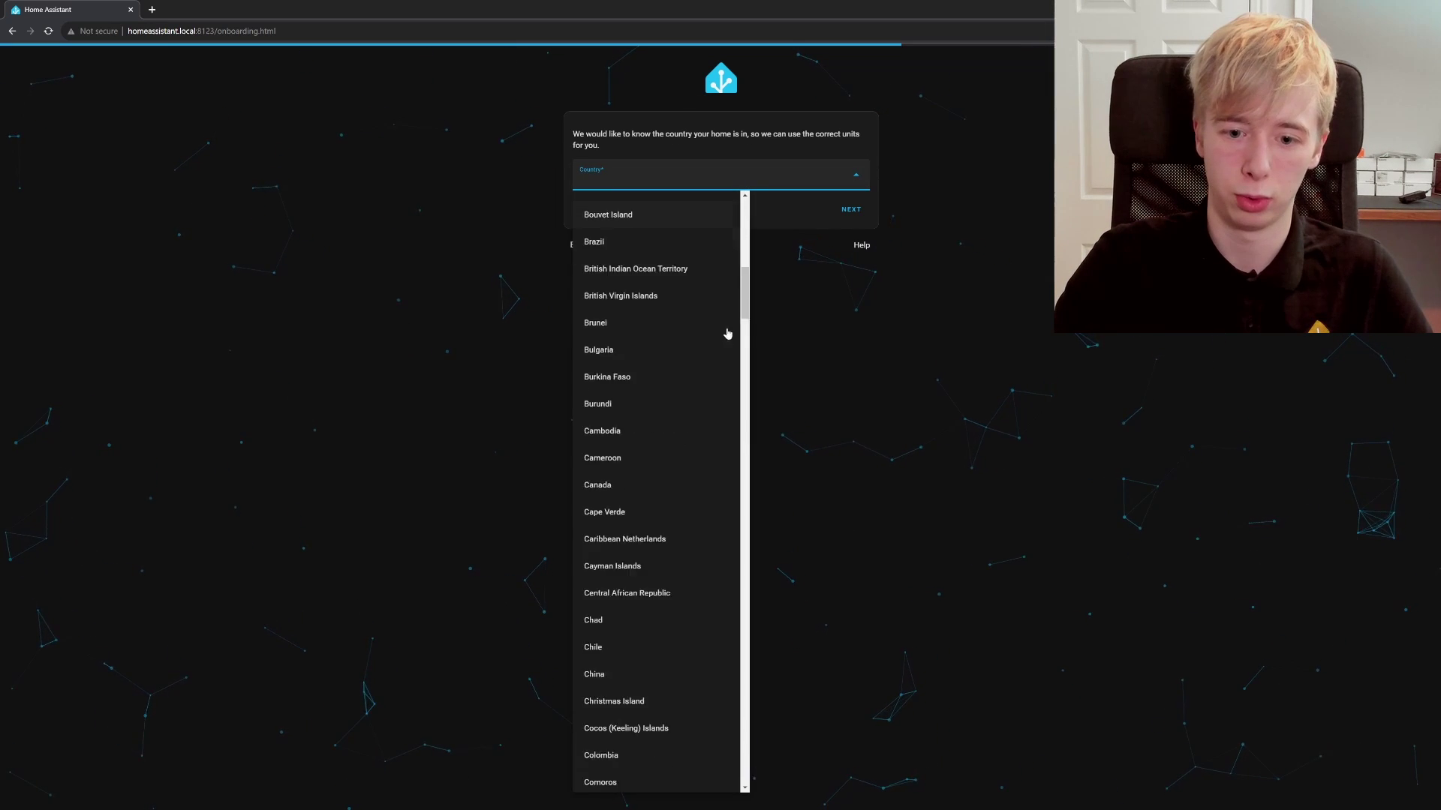
{"action": "scroll", "coordinate": [713, 450], "scroll_direction": "down", "scroll_amount": 8}
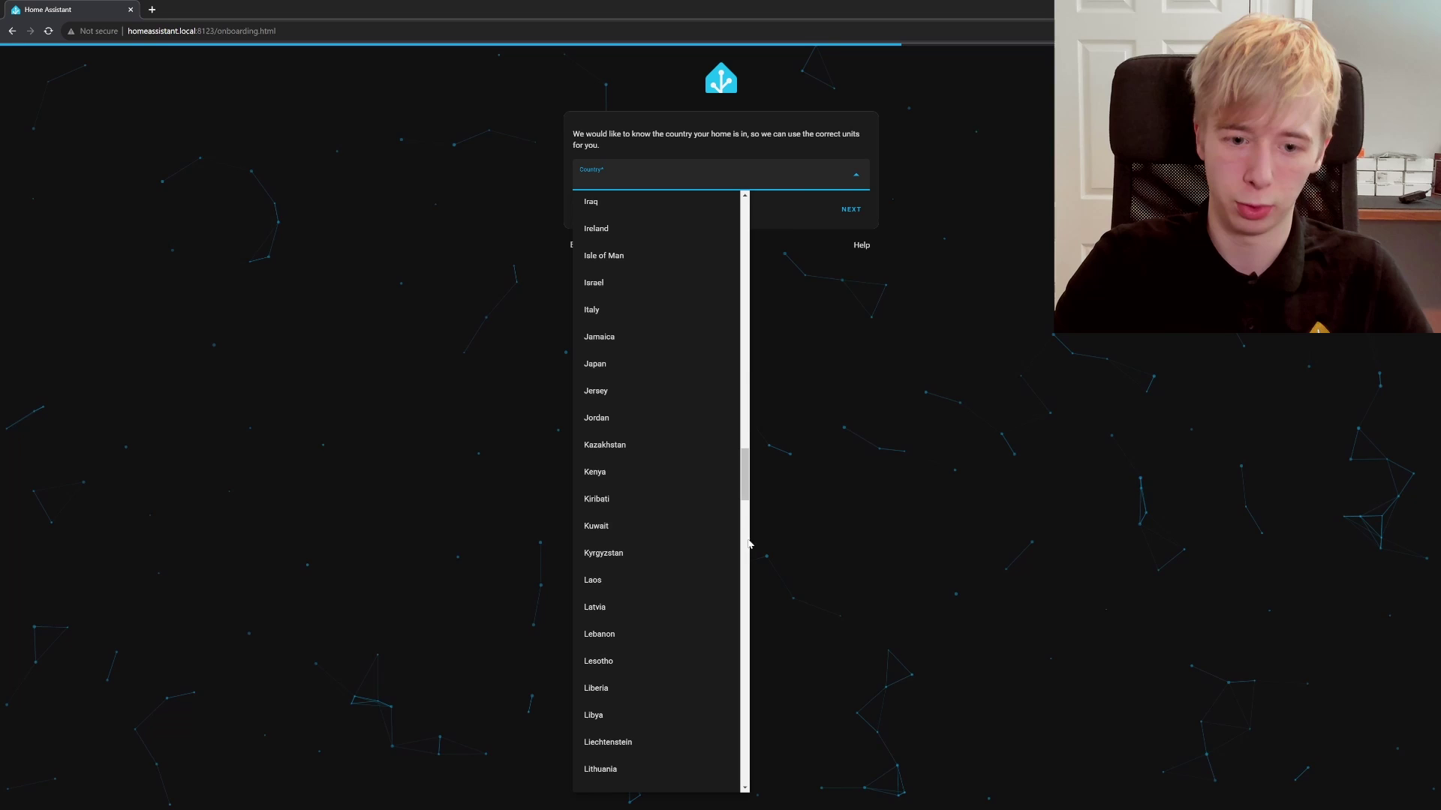
{"action": "left_click_drag", "start_coordinate": [746, 472], "coordinate": [754, 785]}
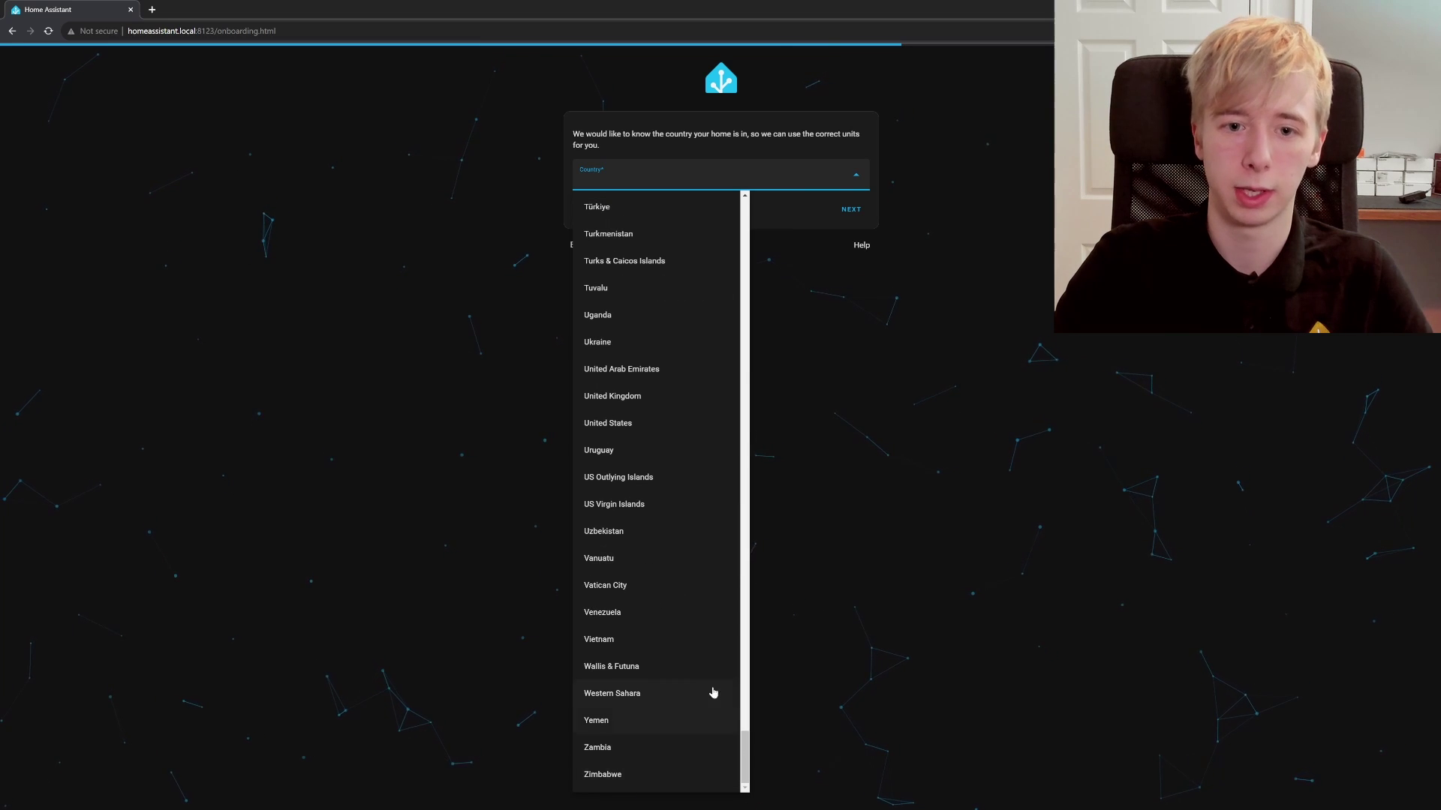
{"action": "left_click", "coordinate": [643, 395]}
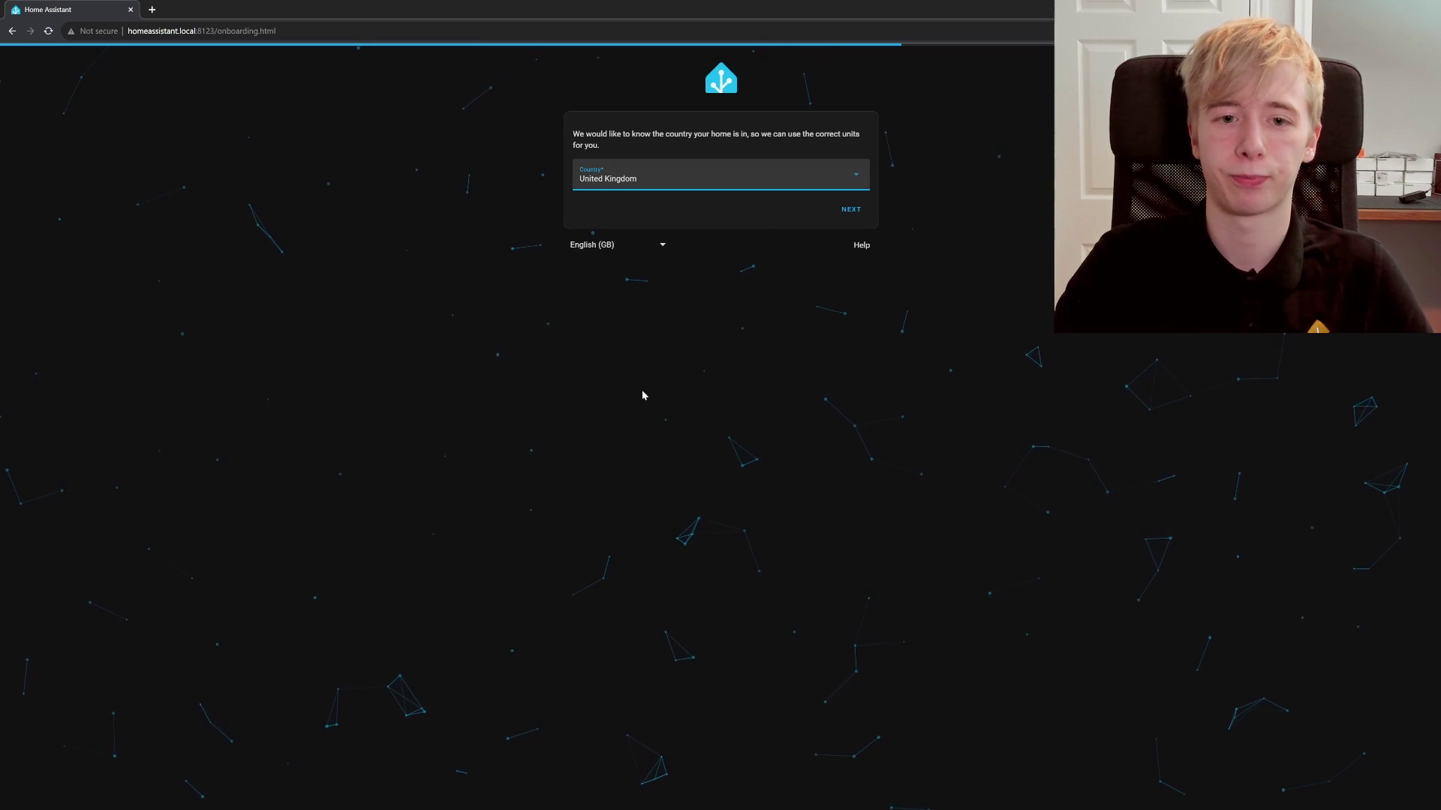
{"action": "left_click", "coordinate": [857, 217]}
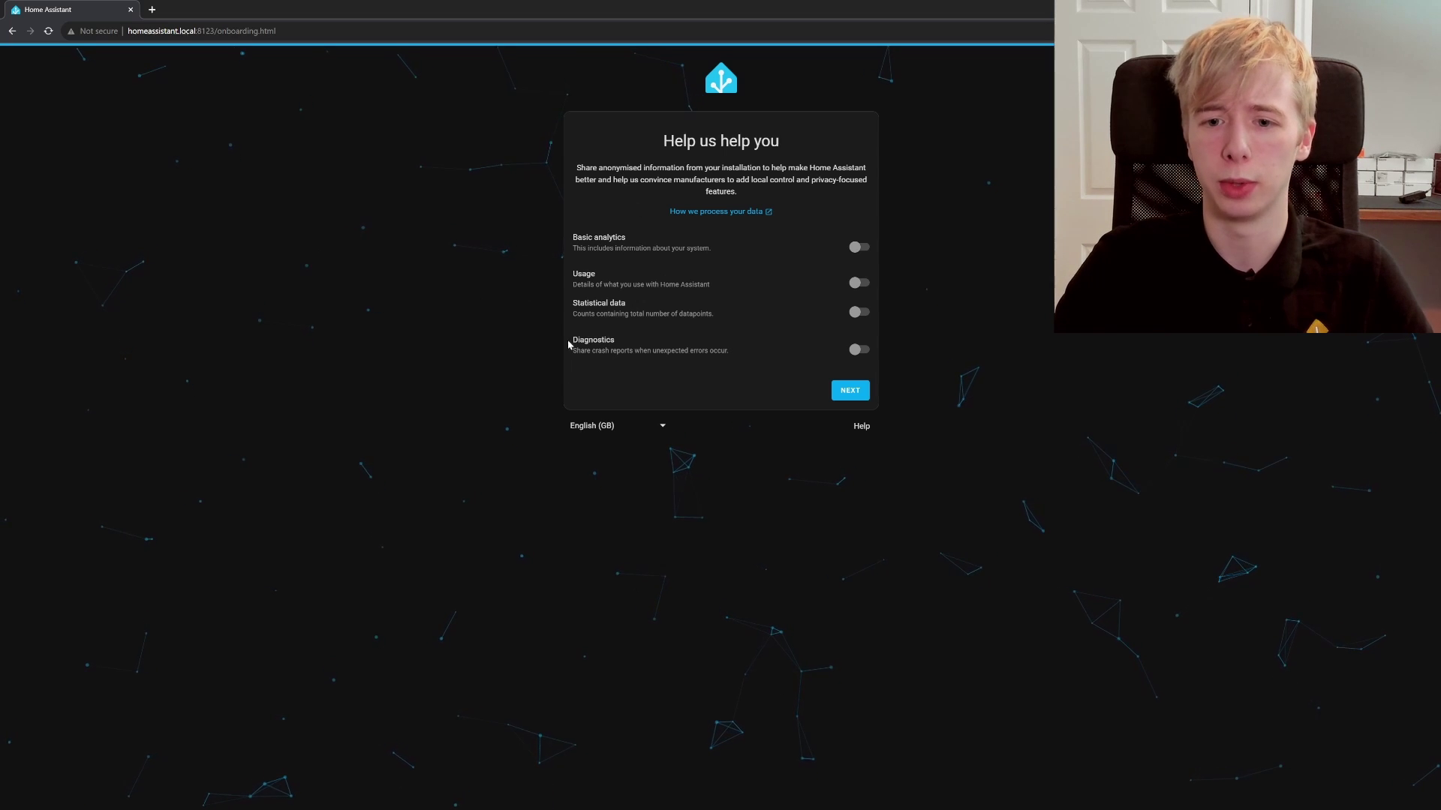
{"action": "left_click", "coordinate": [848, 391]}
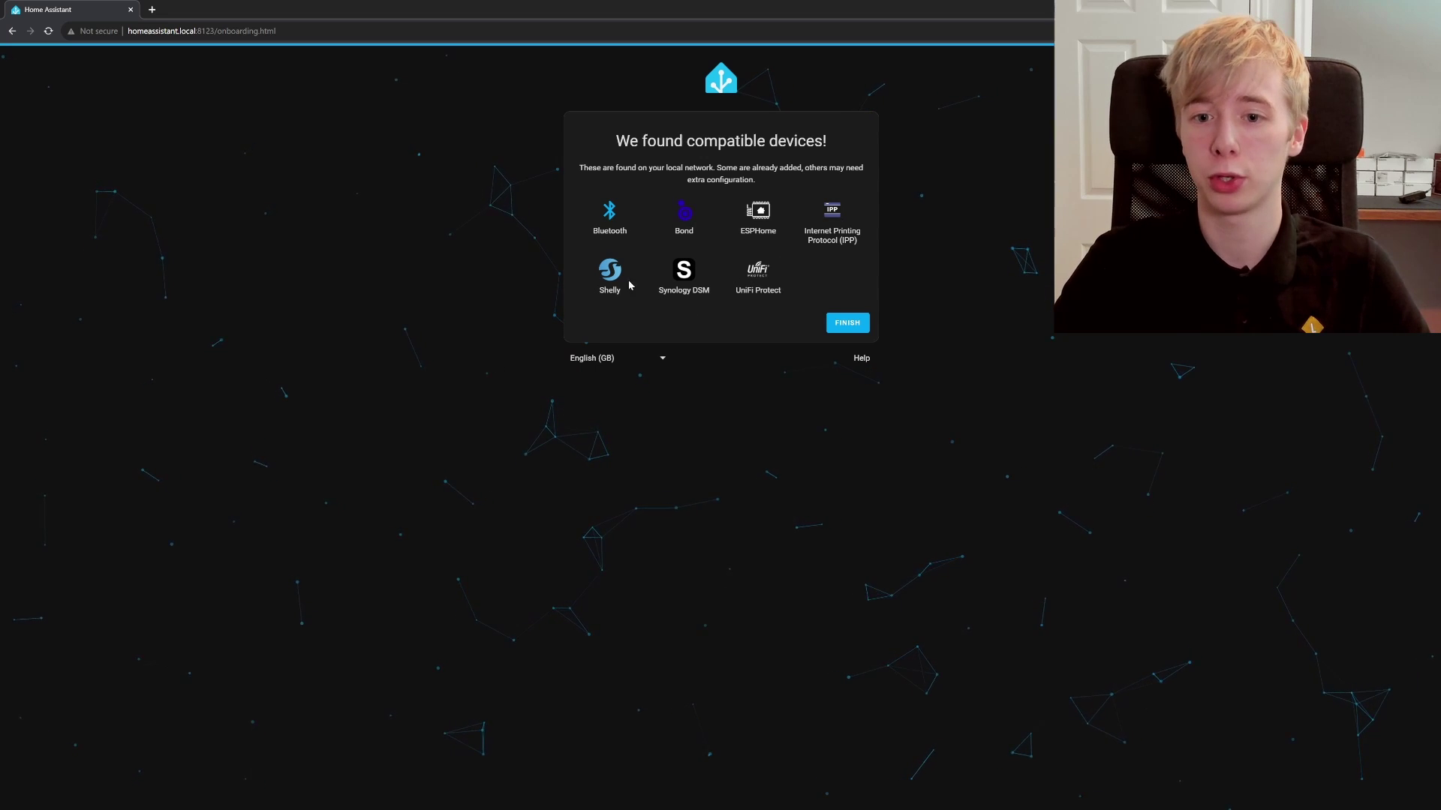
- Finish Home Assistant onboarding to reach the Overview dashboard
{"action": "left_click", "coordinate": [851, 325]}
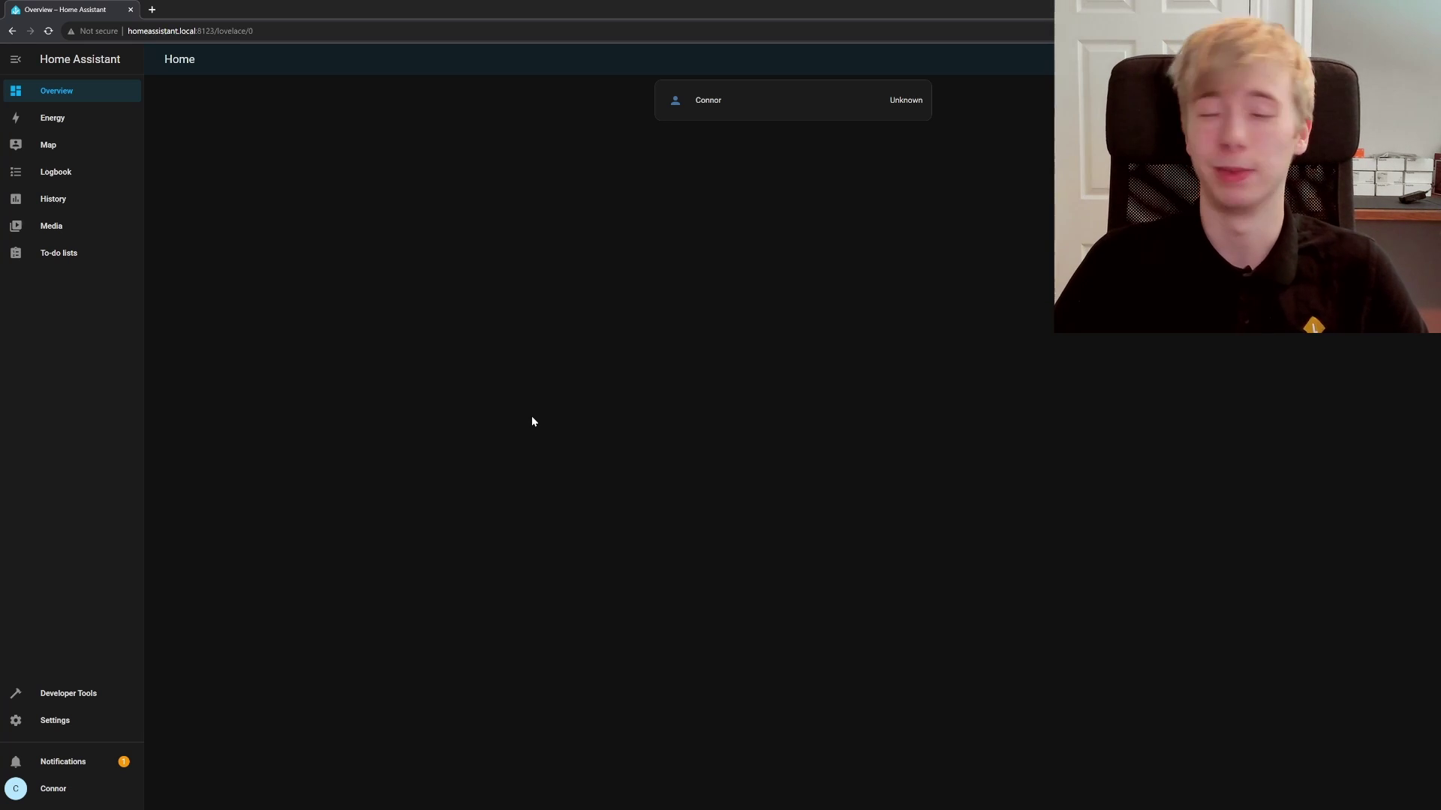
- Go to Settings, then Devices & Services to view the Integrations page
{"action": "left_click", "coordinate": [107, 723]}
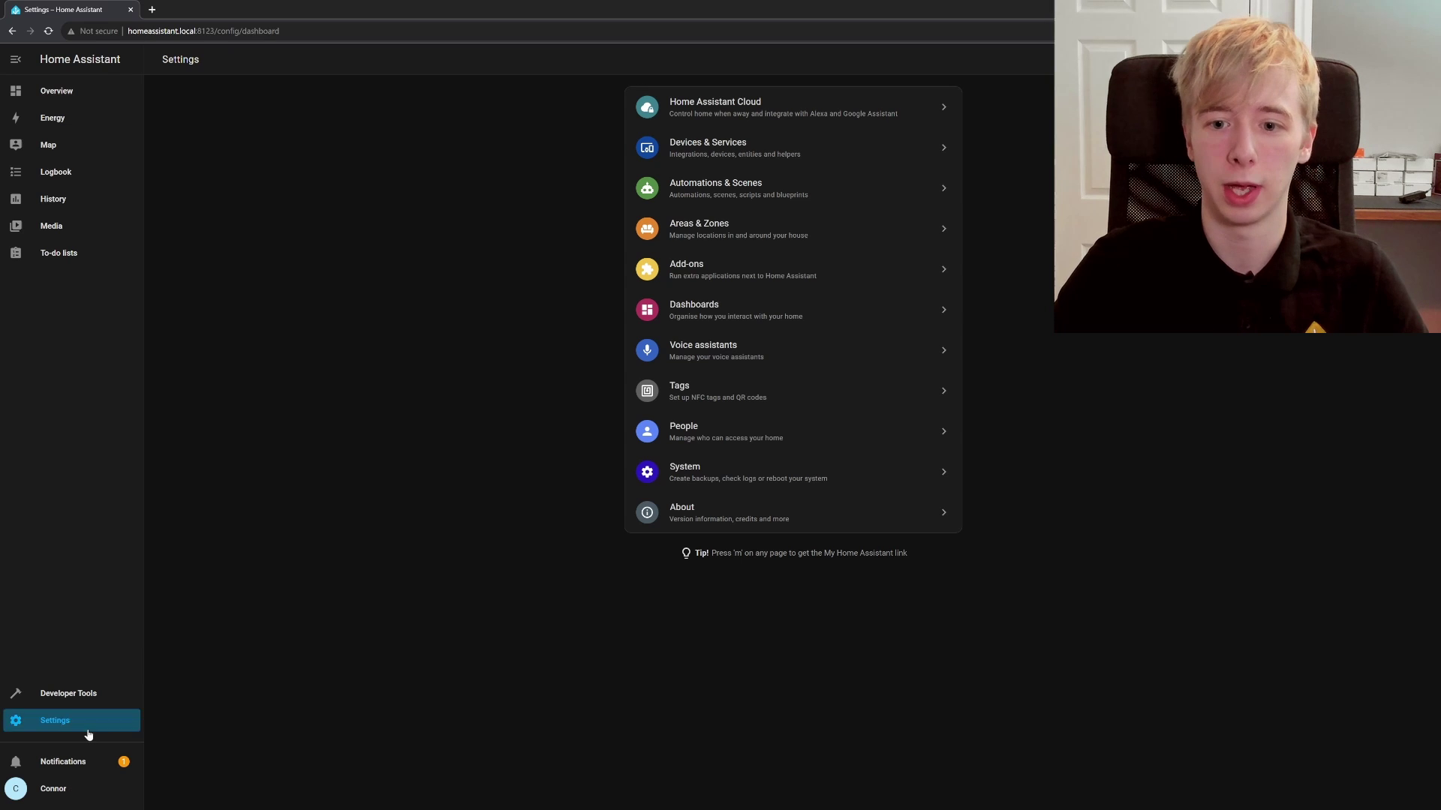
{"action": "left_click", "coordinate": [674, 156]}
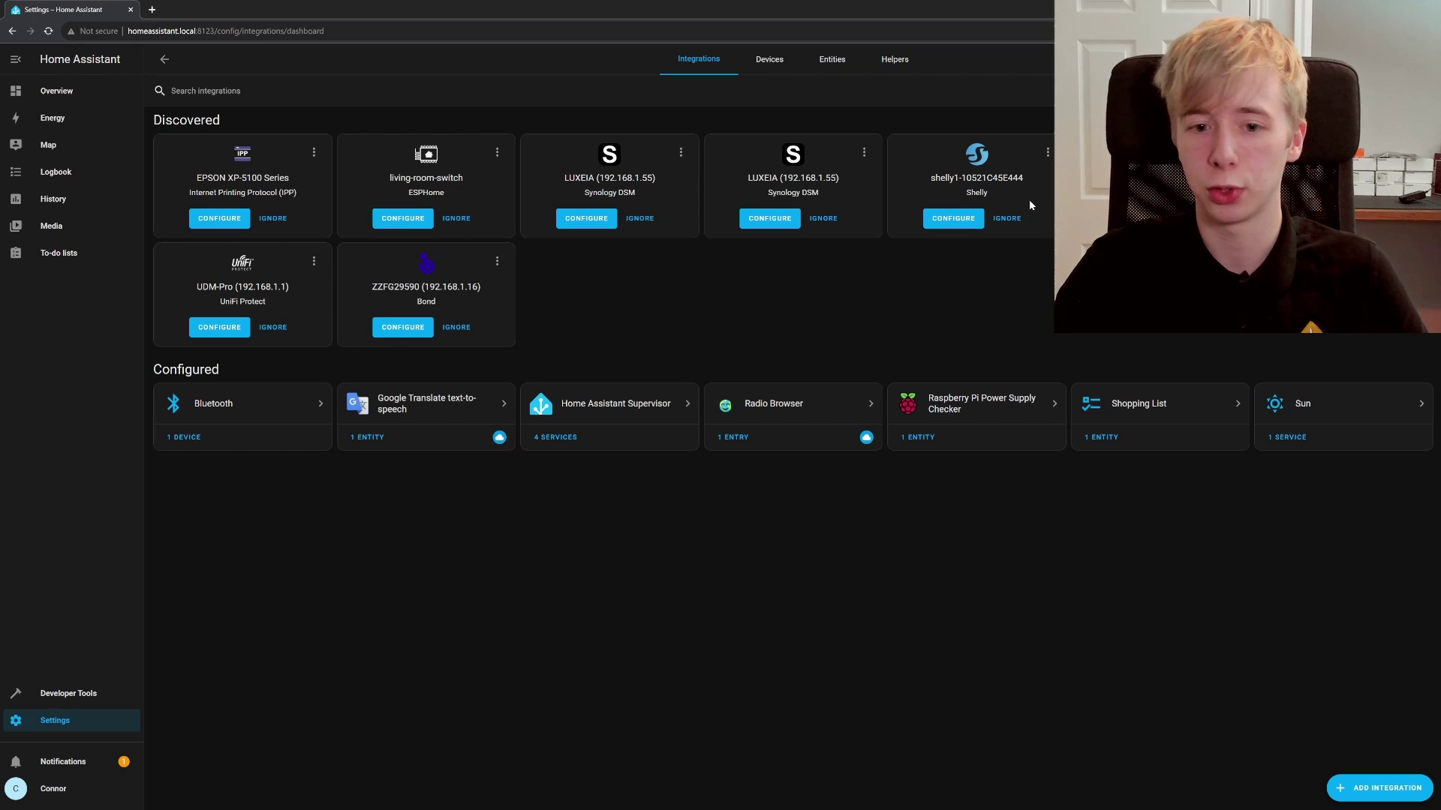
- Open the Set up a new integration dialog and scroll through its alphabetical brand list
{"action": "left_click", "coordinate": [1417, 782]}
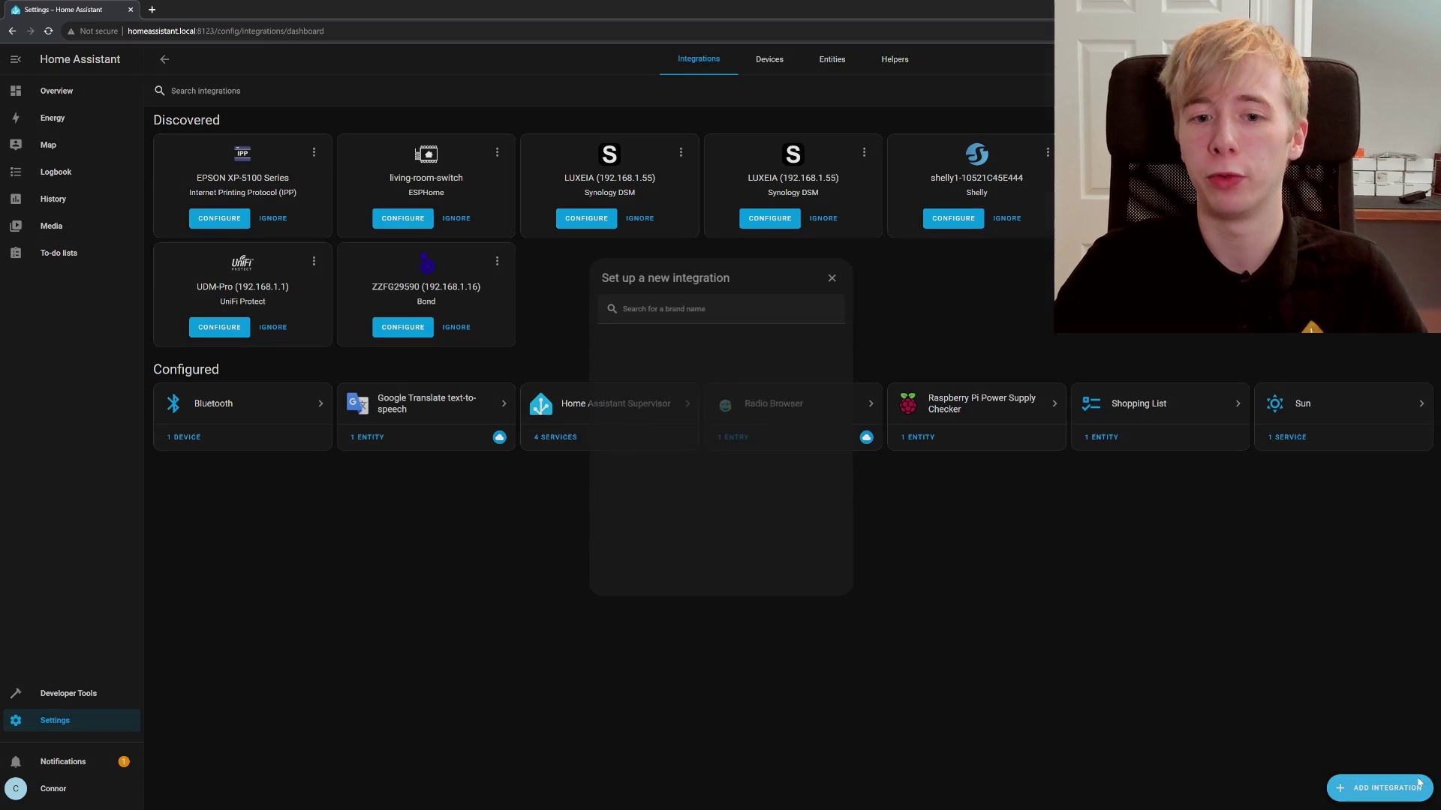
{"action": "scroll", "coordinate": [717, 436], "scroll_direction": "down", "scroll_amount": 20}
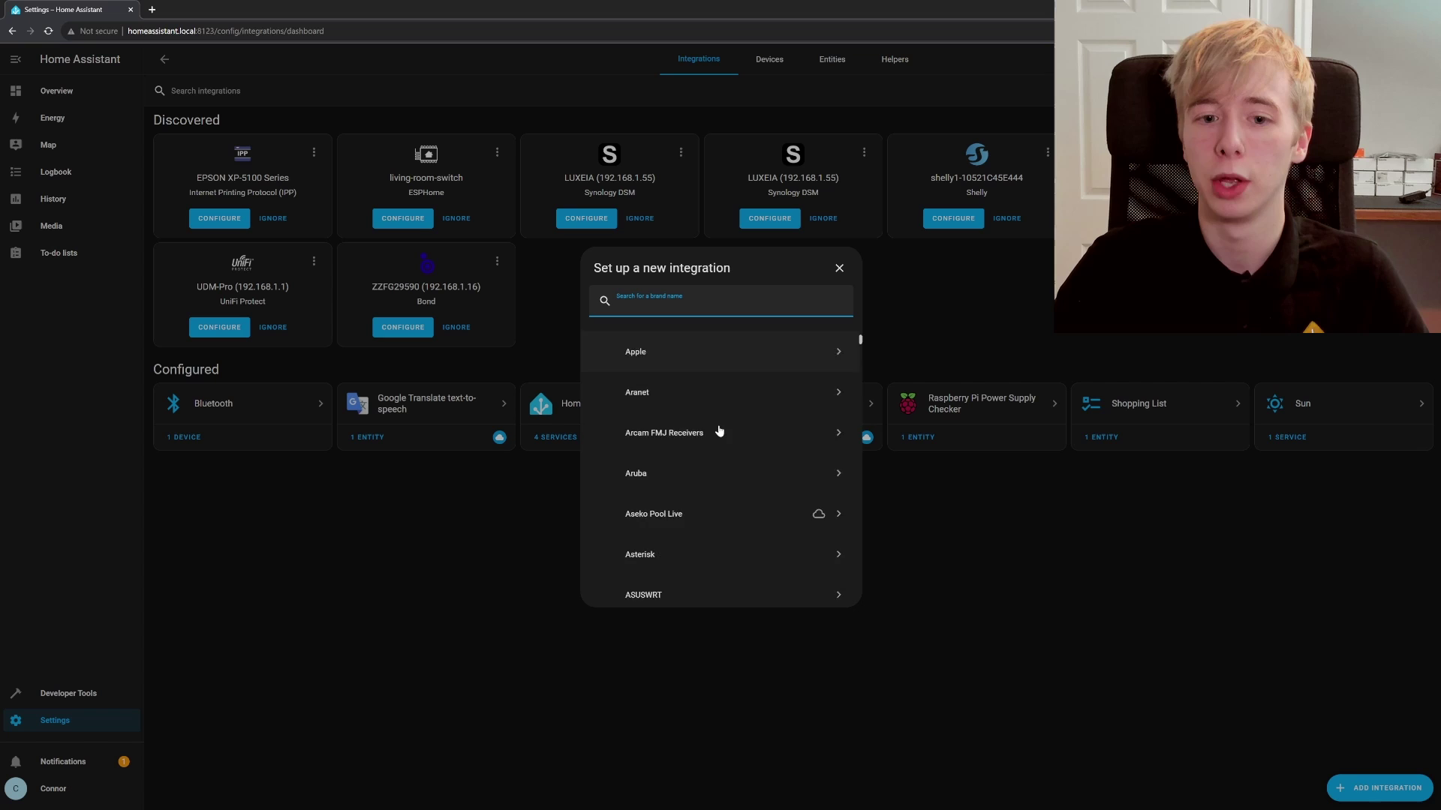
{"action": "scroll", "coordinate": [720, 375], "scroll_direction": "down", "scroll_amount": 20}
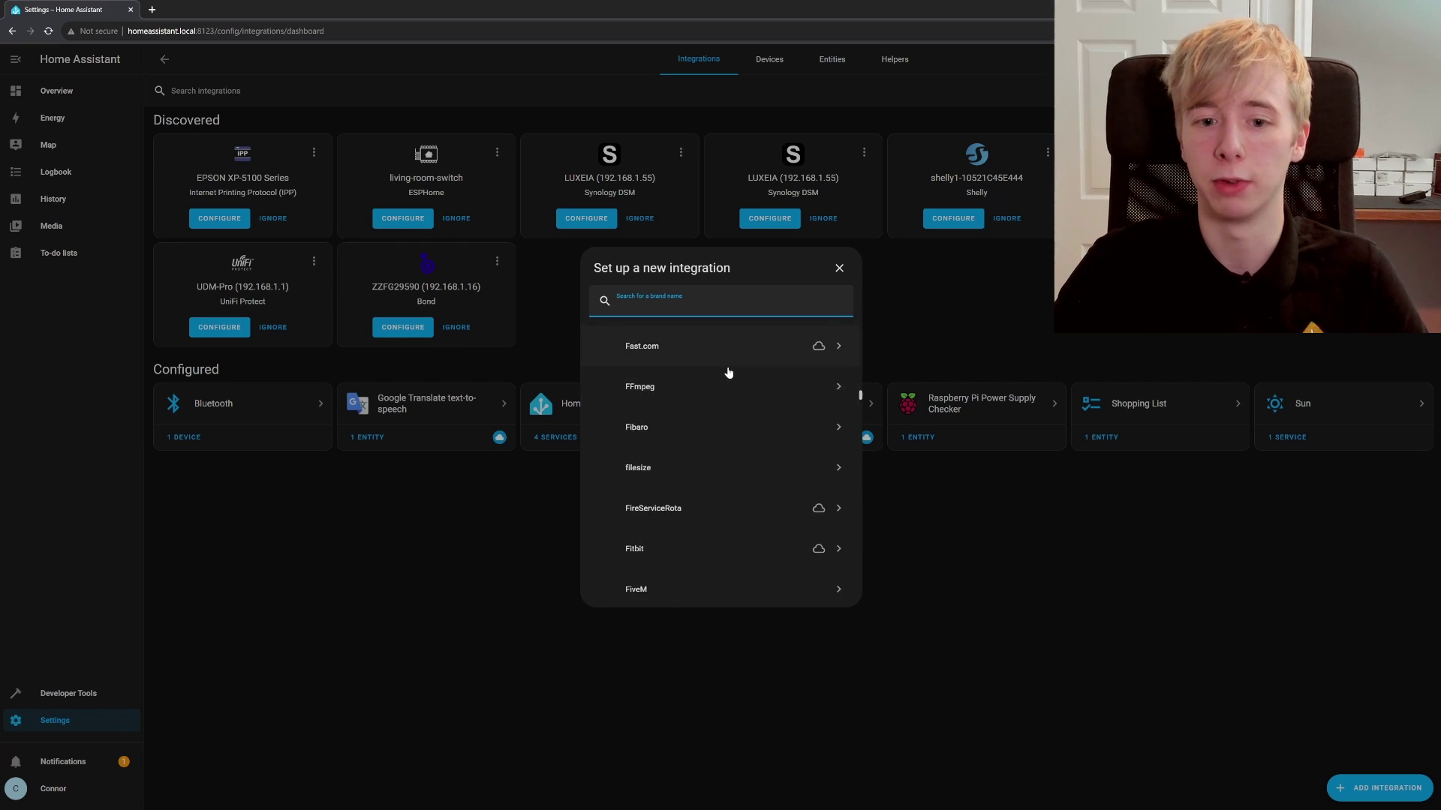
{"action": "scroll", "coordinate": [727, 373], "scroll_direction": "down", "scroll_amount": 20}
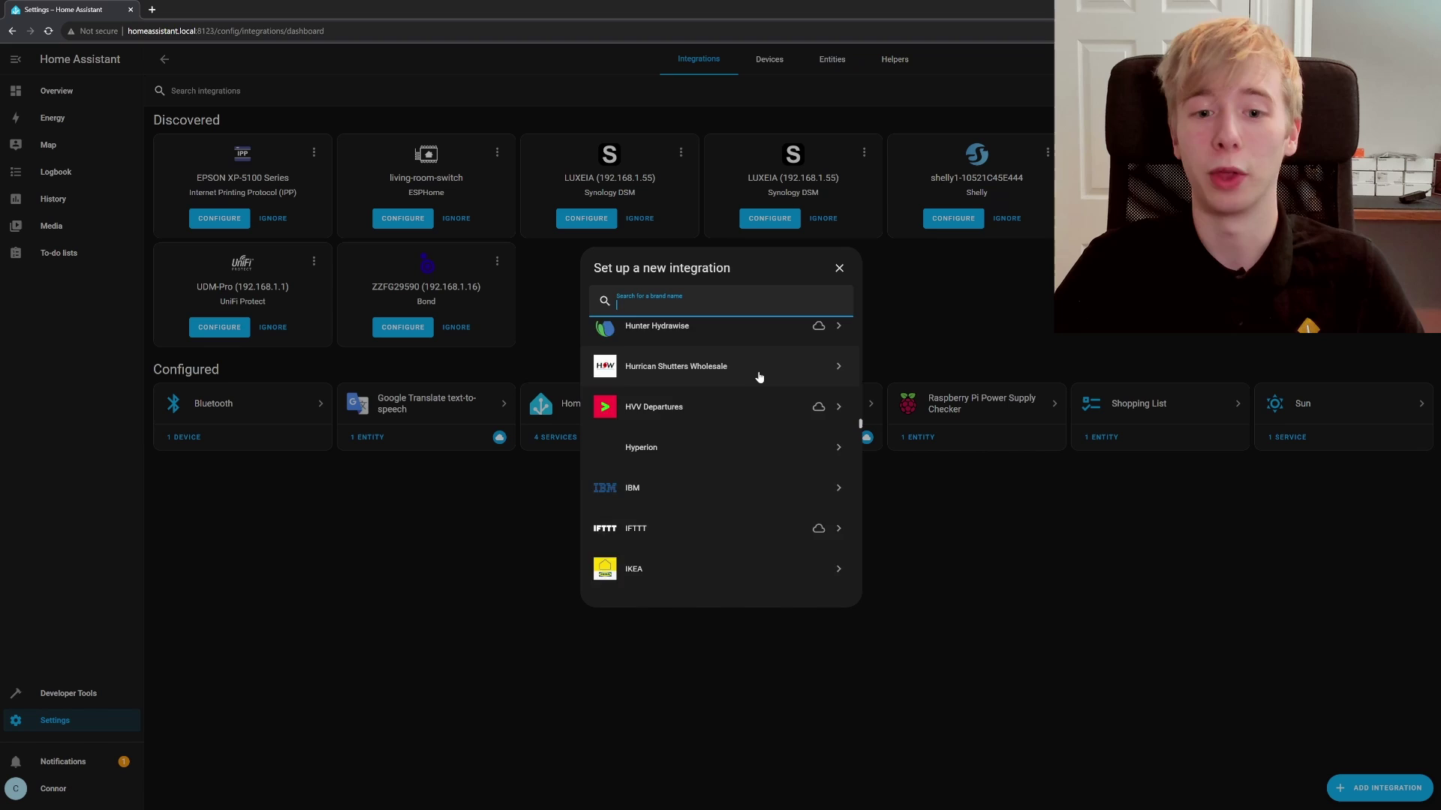
{"action": "scroll", "coordinate": [758, 376], "scroll_direction": "down", "scroll_amount": 20}
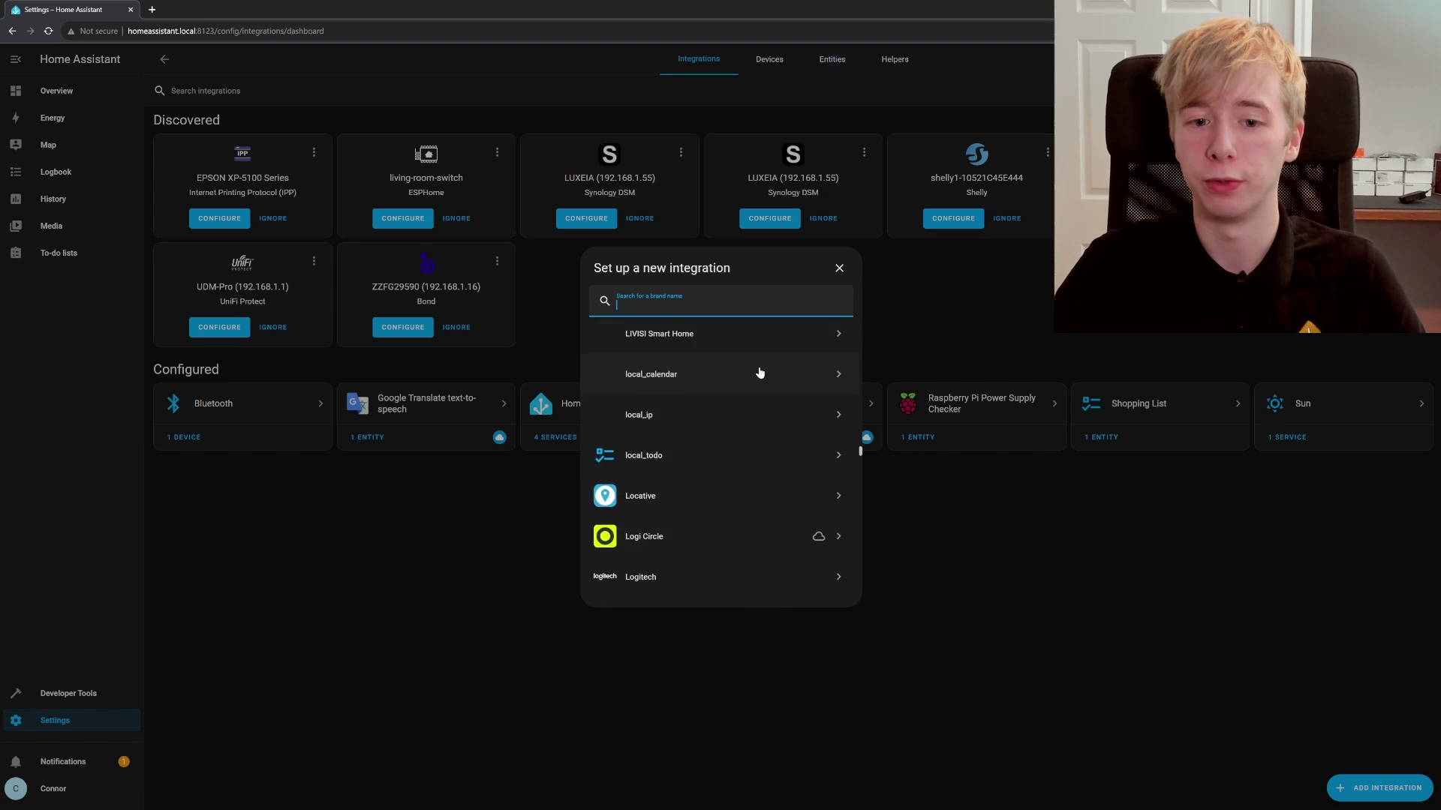